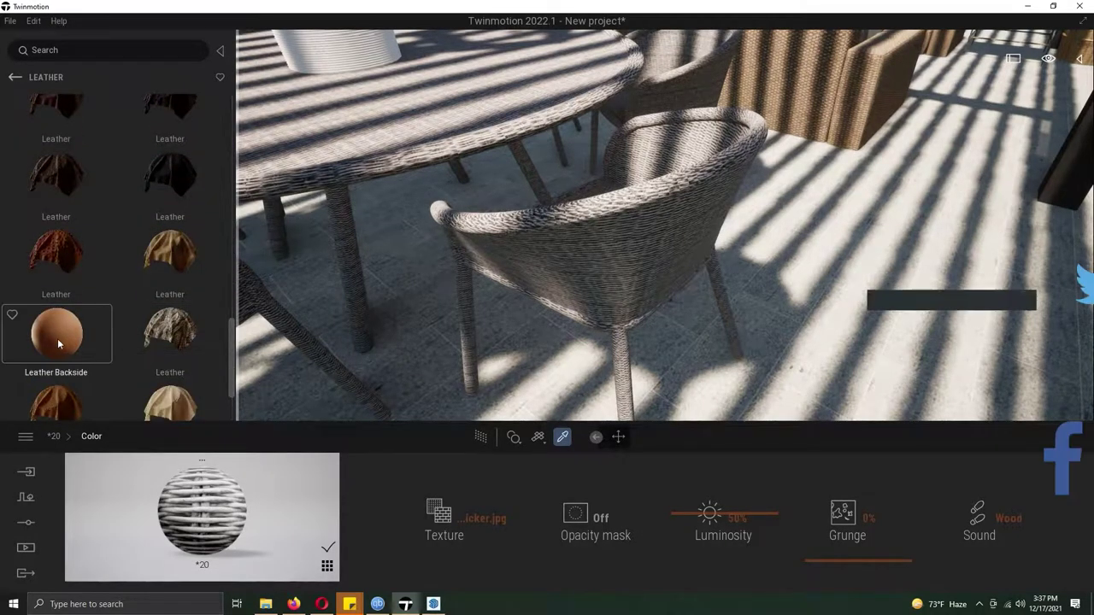
# Apply the Leather Backside material to the wicker dining chair and reuse the original wicker image as its color texture.
pyautogui.scroll(-1, 66, 335)
pyautogui.moveTo(56, 217); pyautogui.dragTo(603, 282)
pyautogui.click(439, 517)
pyautogui.click(708, 511)
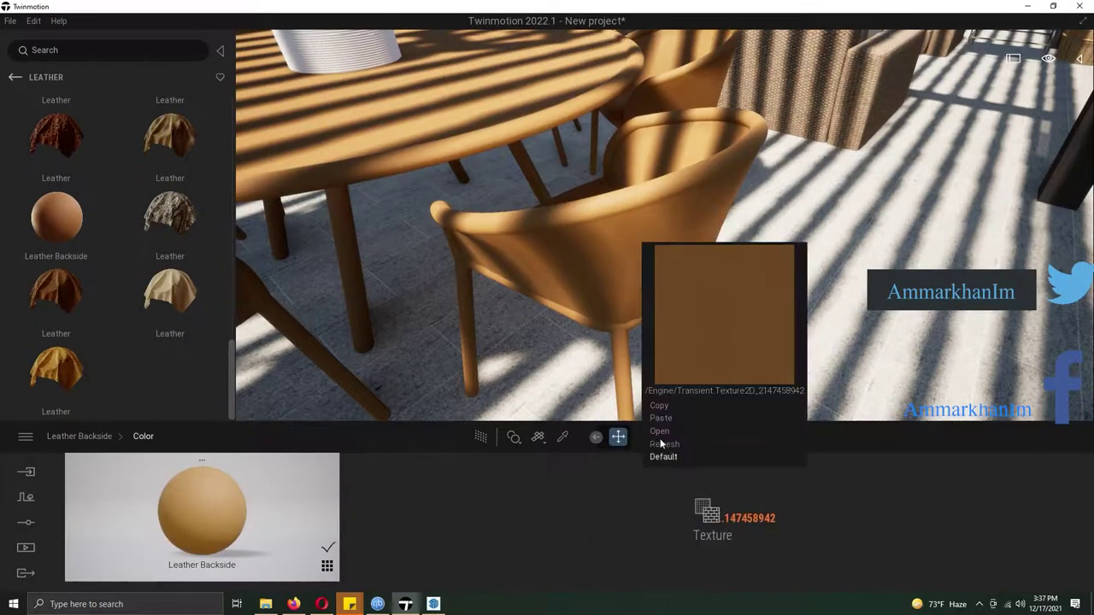
pyautogui.click(675, 402)
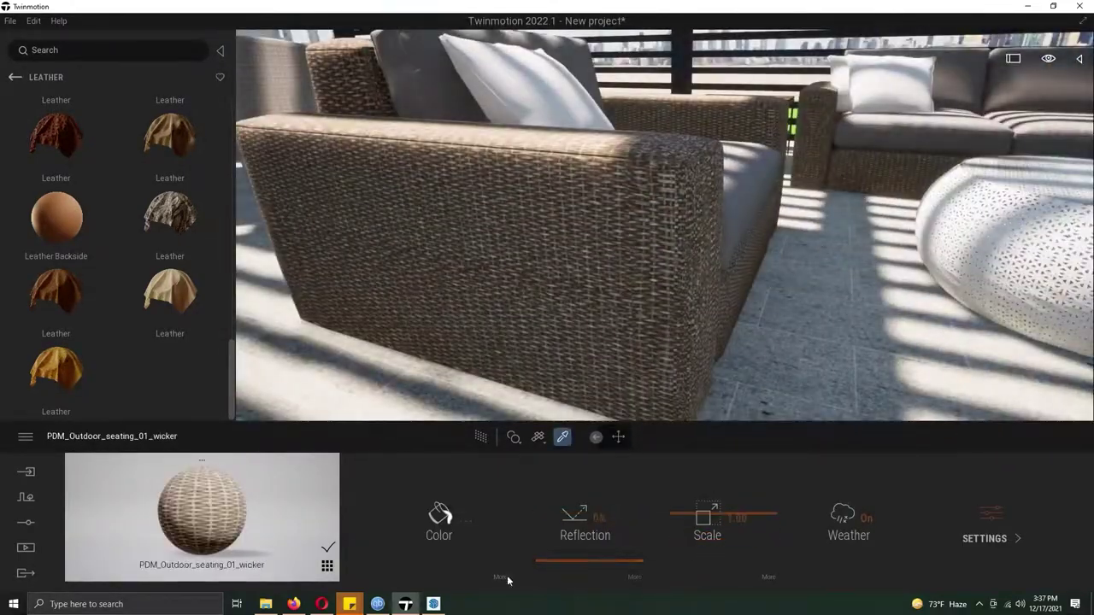
# Apply a Woven Fabric pattern material to the wicker armchair body while keeping its original wicker texture.
pyautogui.click(439, 517)
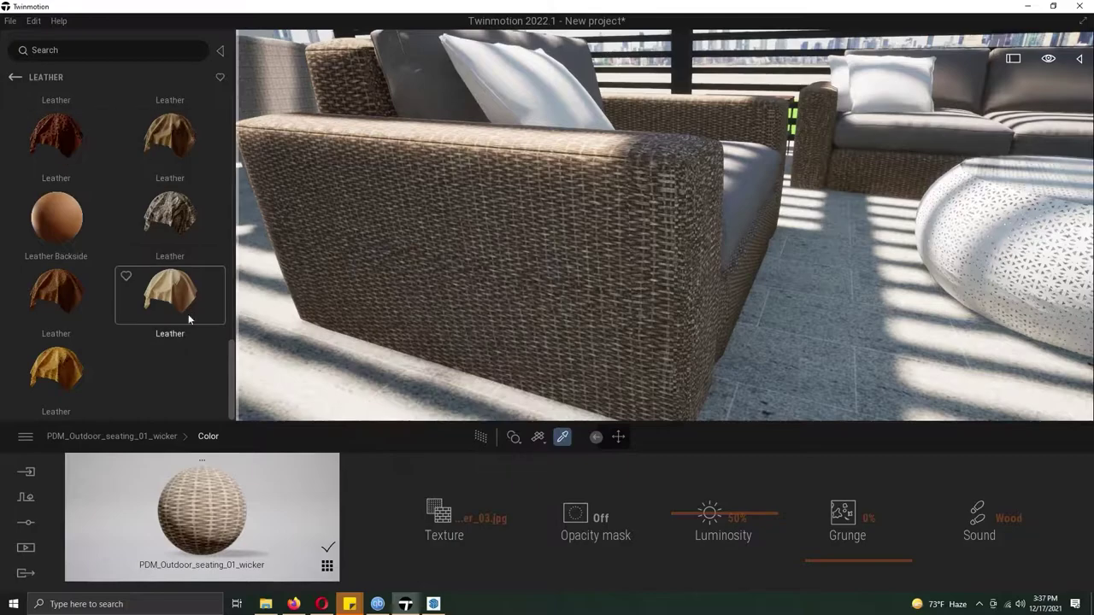
pyautogui.scroll(5, 169, 293)
pyautogui.click(14, 77)
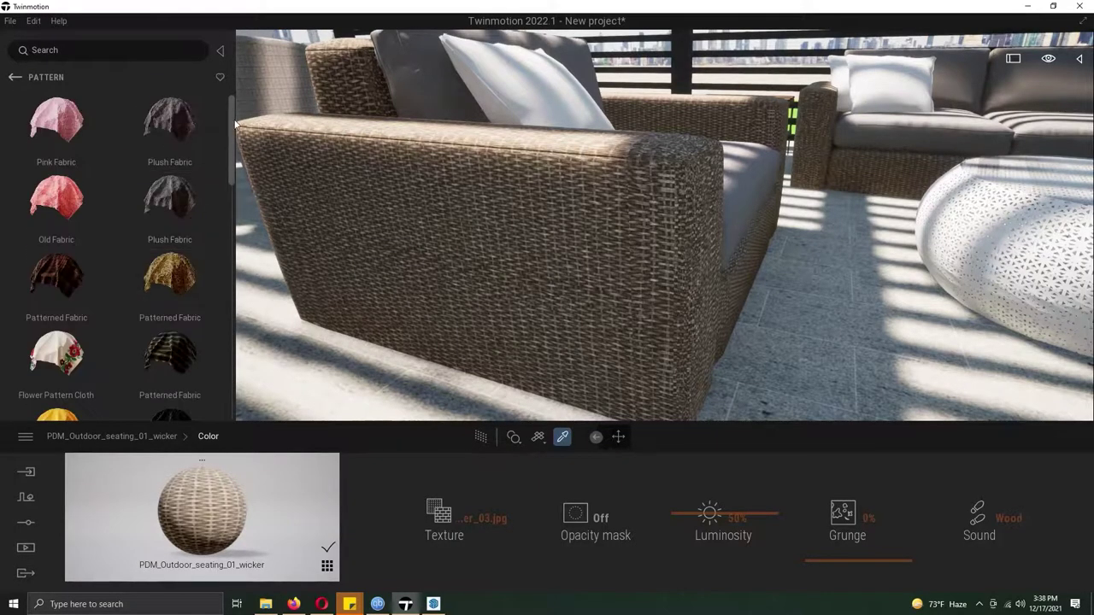
pyautogui.scroll(-5, 230, 125)
pyautogui.moveTo(170, 333); pyautogui.dragTo(513, 256)
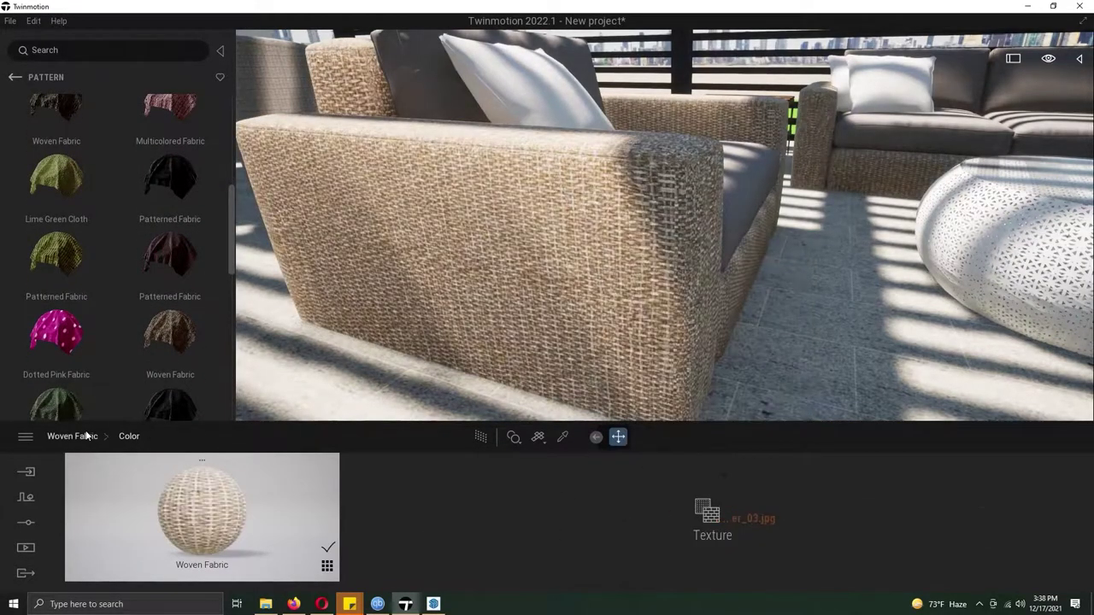
pyautogui.click(72, 435)
pyautogui.moveTo(359, 256); pyautogui.dragTo(540, 238)
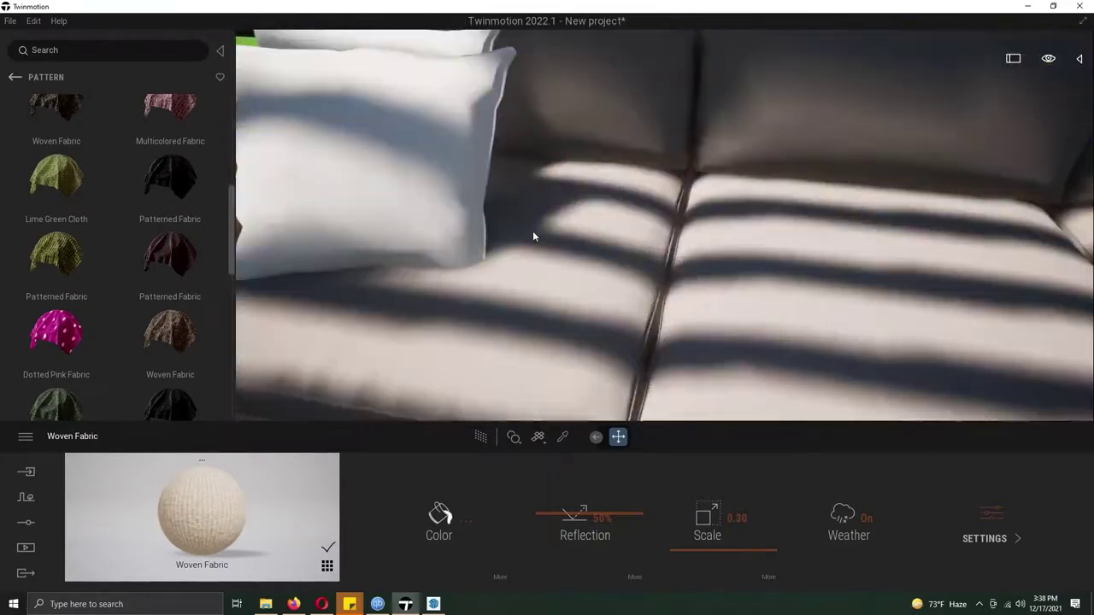
# Apply the plain Blue Cloth fabric to the sofa seat cushions while keeping their original fabric texture.
pyautogui.click(15, 77)
pyautogui.click(176, 213)
pyautogui.click(439, 517)
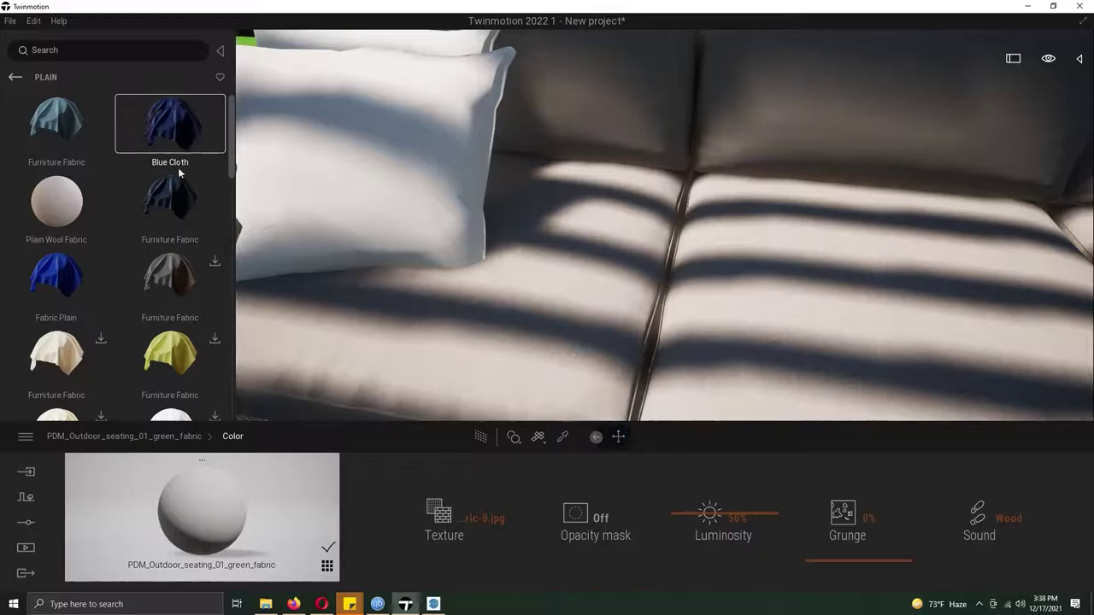
pyautogui.moveTo(349, 344); pyautogui.dragTo(359, 342)
pyautogui.click(439, 517)
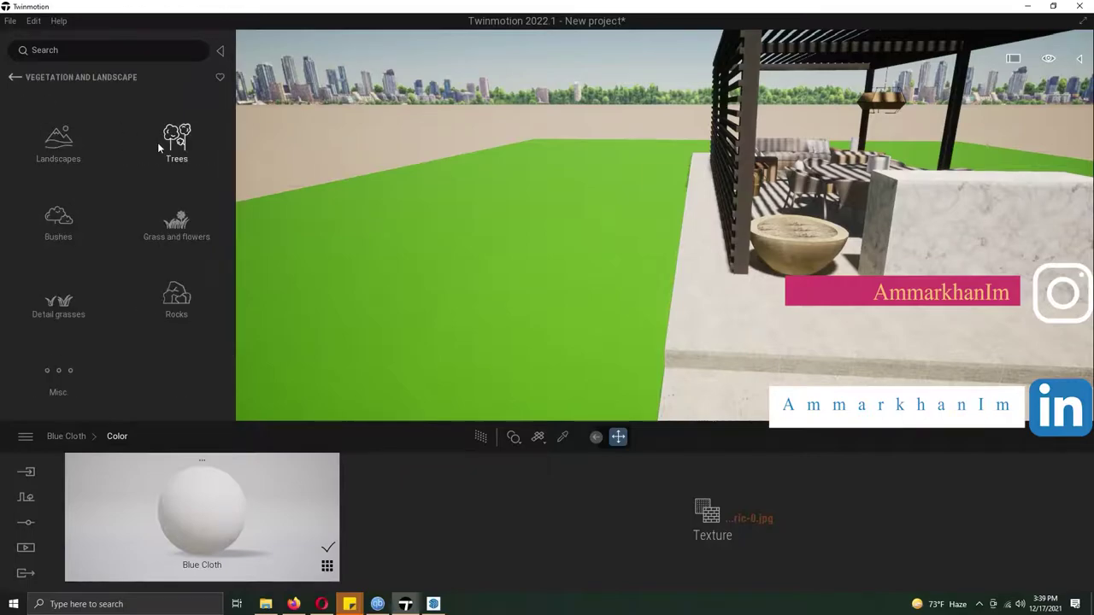
# Plant Colocasia caladium 2 in the round planter by the marble counter and Cat palm 2 in the wicker basket by the pergola post.
pyautogui.click(176, 224)
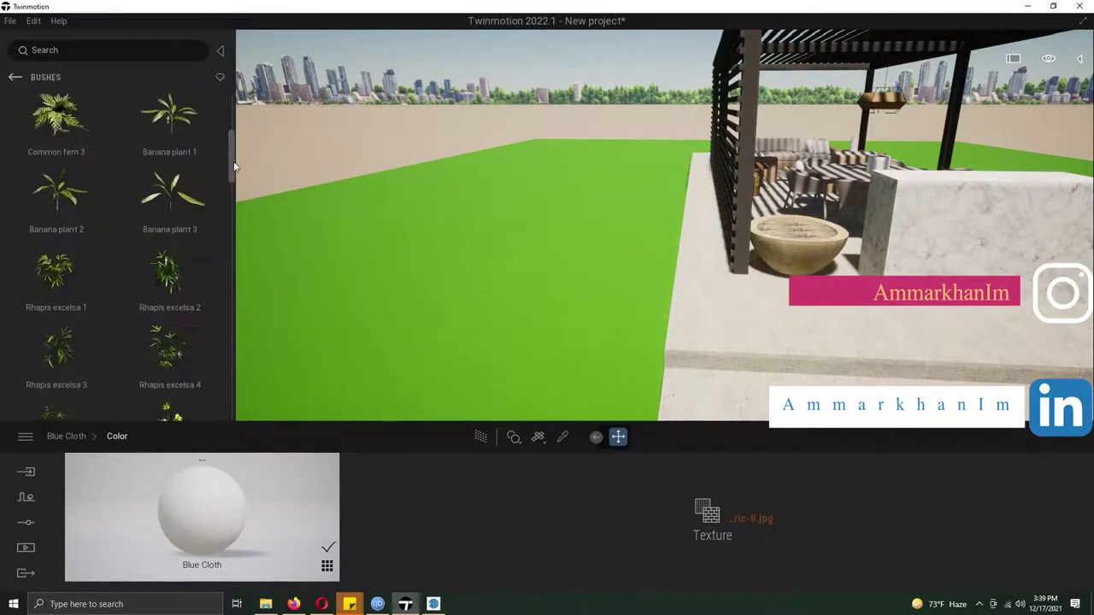
pyautogui.moveTo(234, 166)
pyautogui.mouseDown()
pyautogui.moveTo(233, 144)
pyautogui.moveTo(230, 186)
pyautogui.mouseUp()
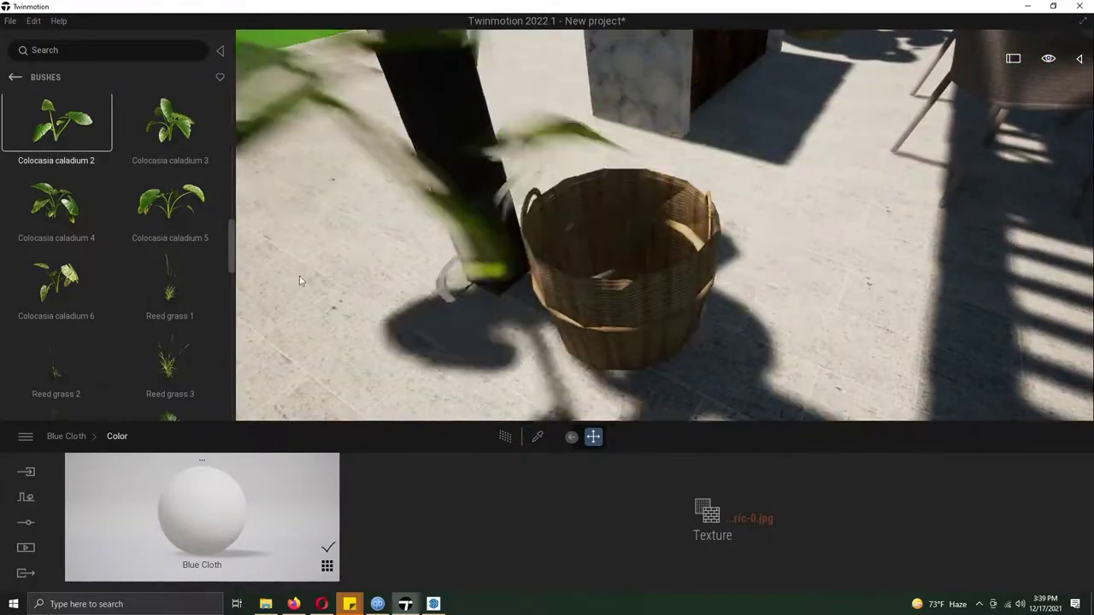
pyautogui.moveTo(231, 247); pyautogui.dragTo(236, 284)
pyautogui.moveTo(170, 135); pyautogui.dragTo(617, 286)
pyautogui.scroll(-5, 644, 353)
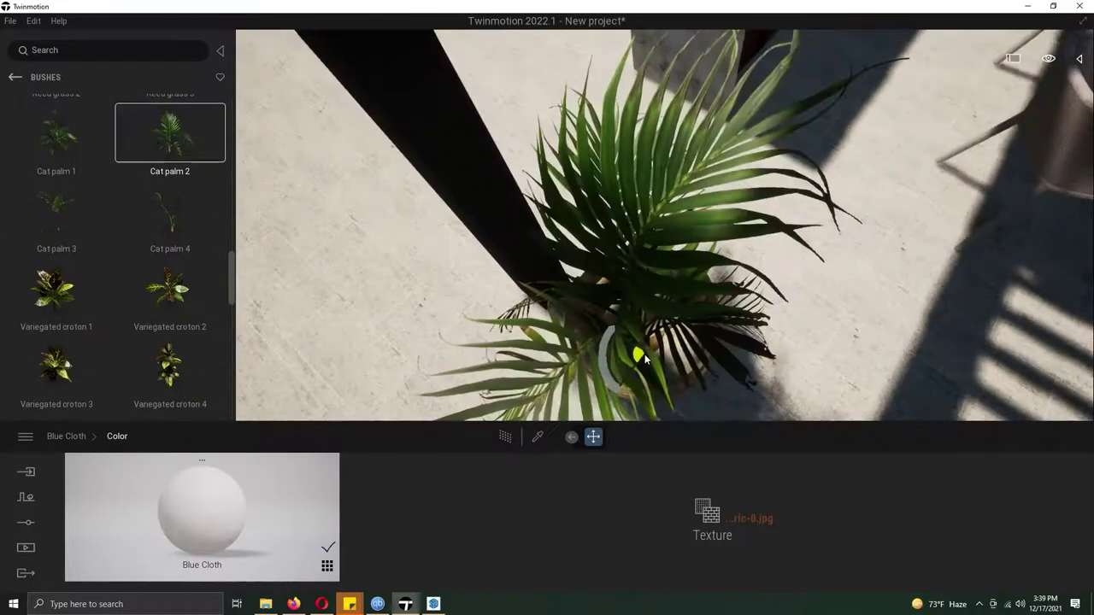
pyautogui.scroll(-3, 610, 332)
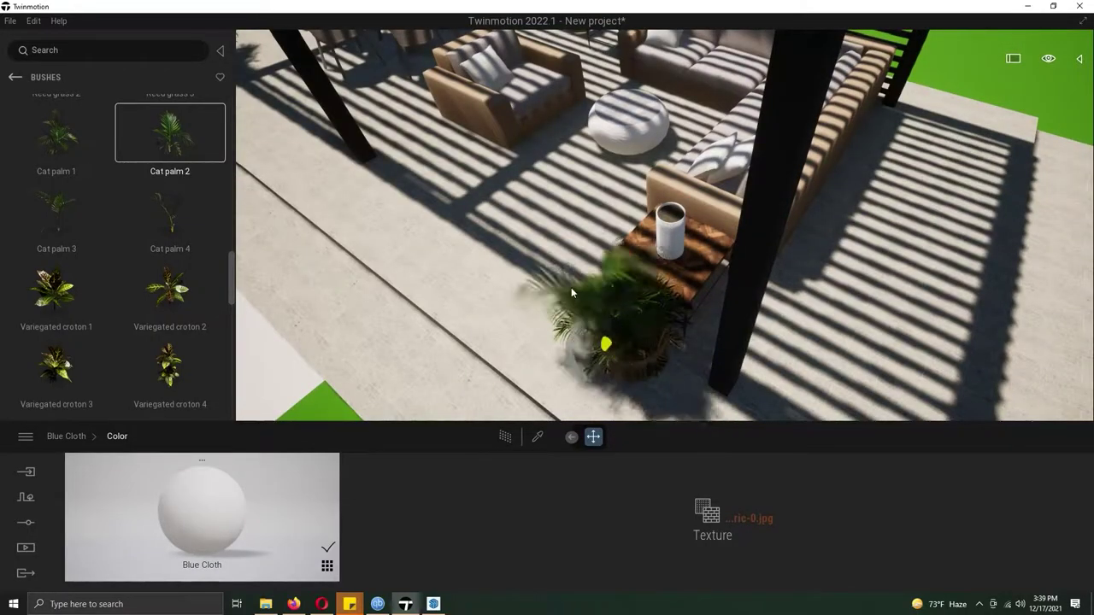
# Plant Cat palm 1 in the empty wicker basket beside the wooden side table near the slatted screen.
pyautogui.scroll(-3, 605, 336)
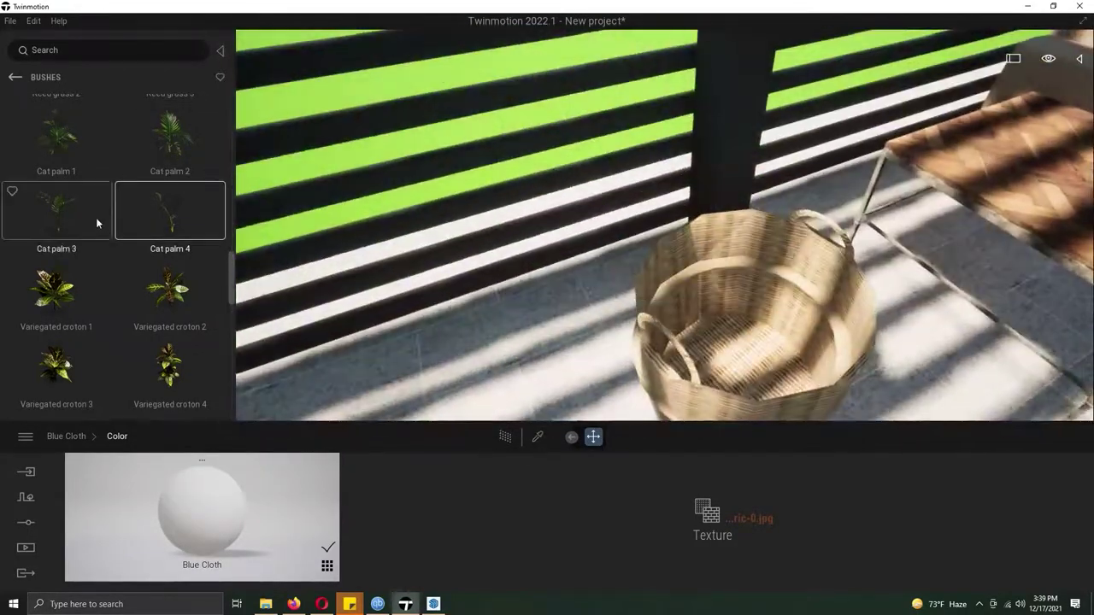
pyautogui.moveTo(55, 132); pyautogui.dragTo(733, 367)
pyautogui.scroll(-5, 733, 368)
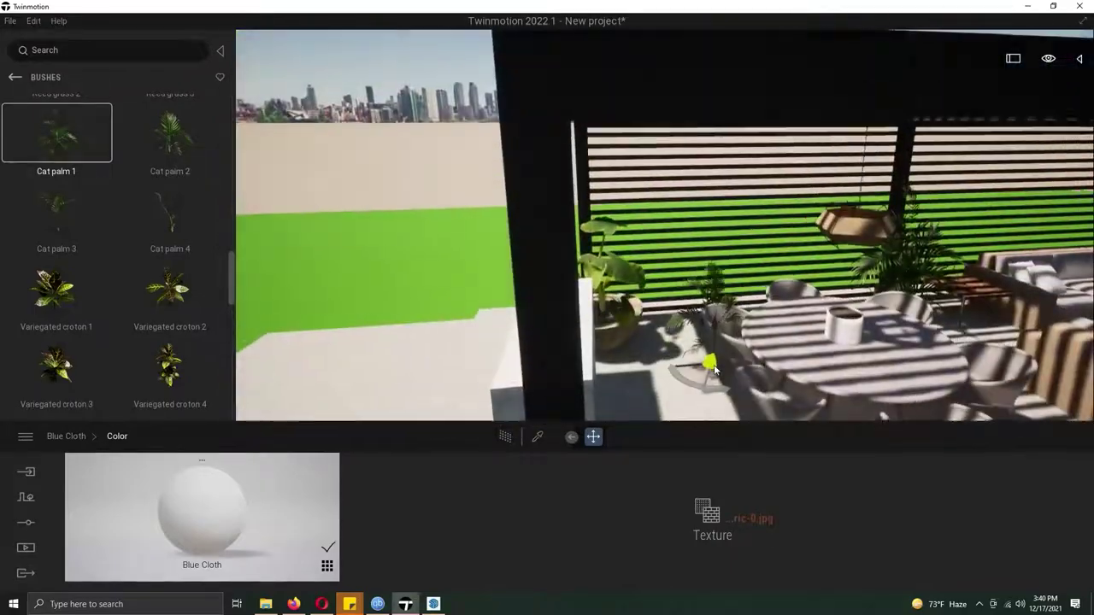
# Seat posed humans on the corner sofa and the woman in green scrubs at the round dining table.
pyautogui.click(14, 78)
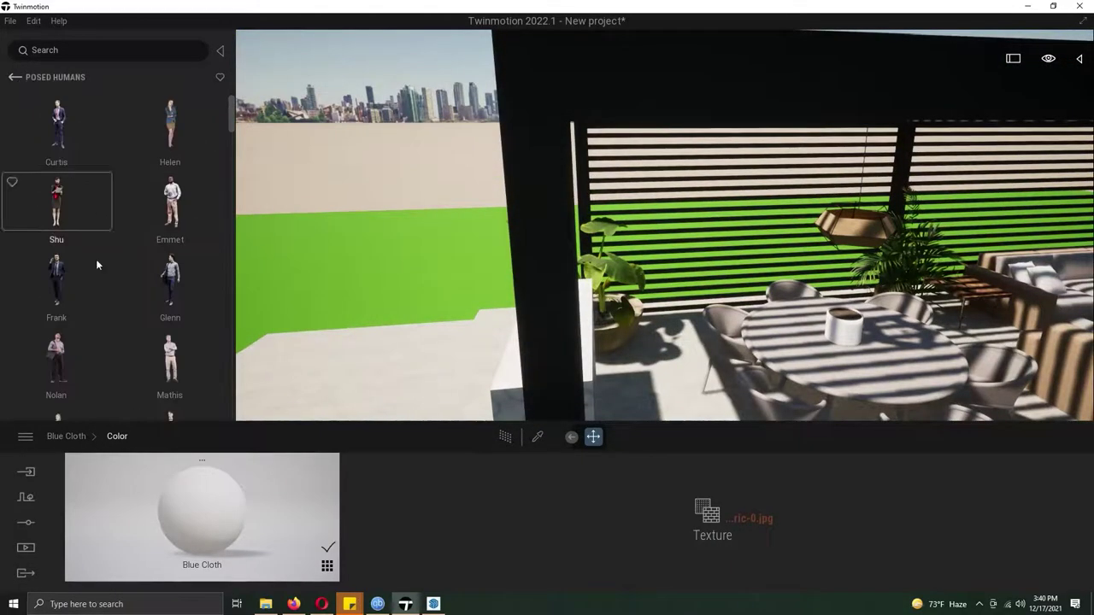
pyautogui.scroll(-2, 235, 154)
pyautogui.moveTo(169, 267); pyautogui.dragTo(440, 363)
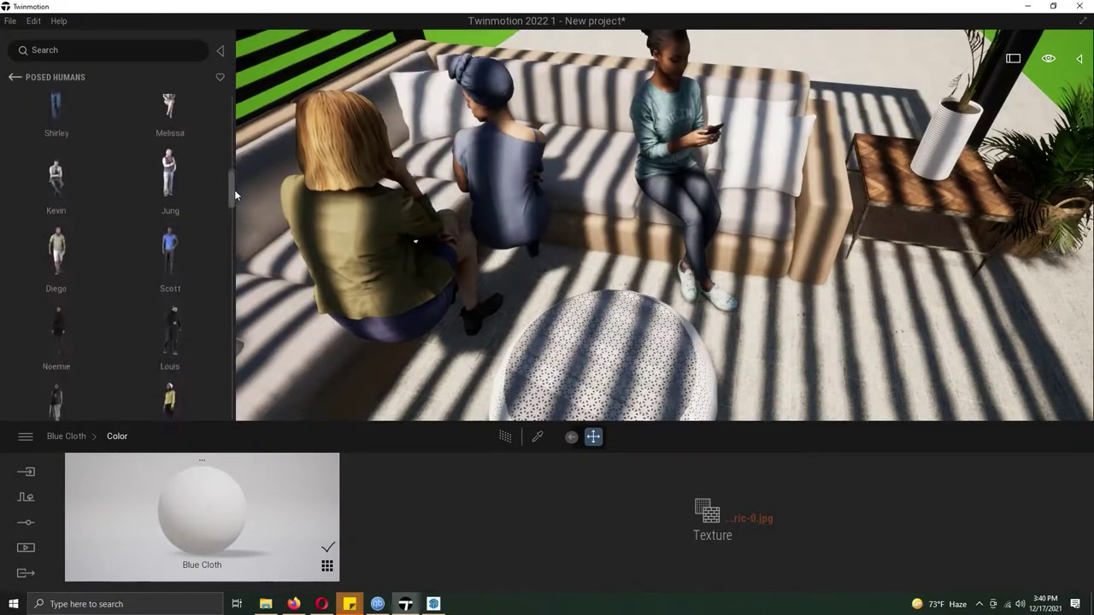
pyautogui.scroll(-10, 243, 229)
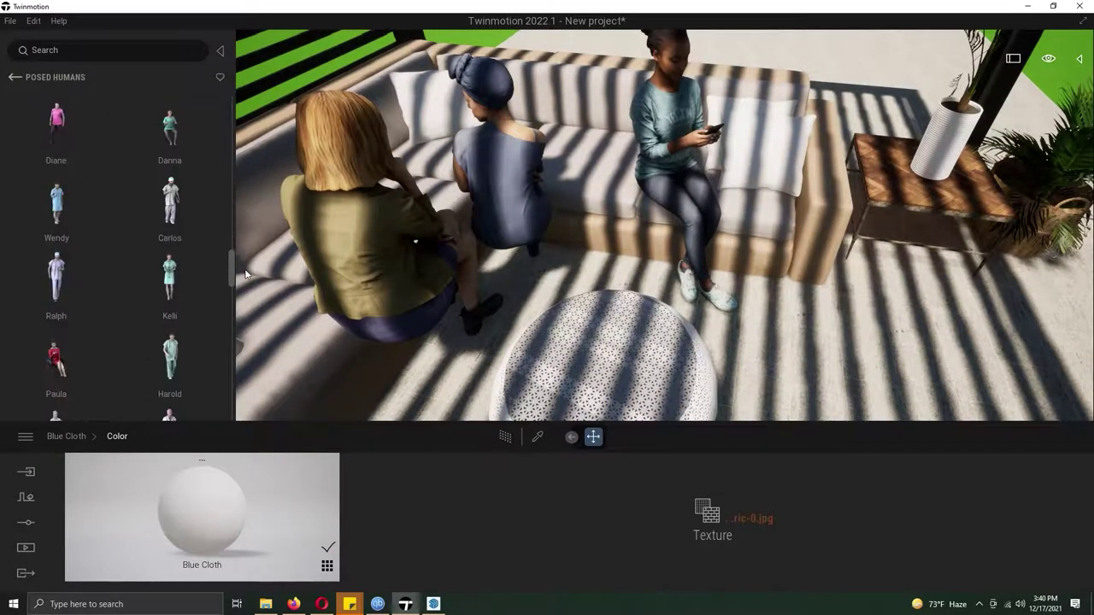
pyautogui.moveTo(173, 136); pyautogui.dragTo(534, 234)
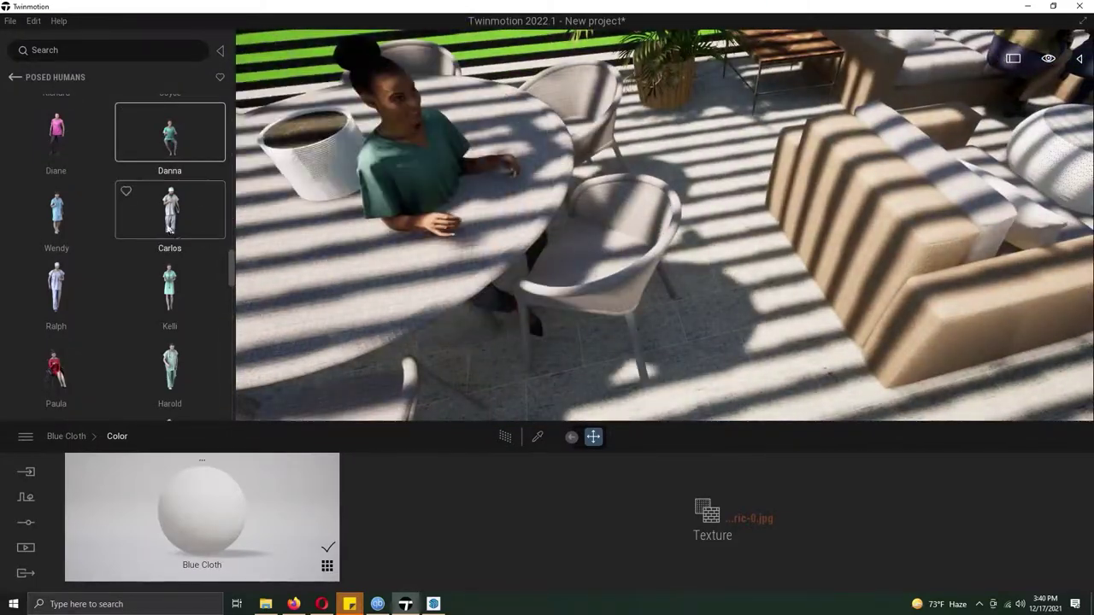
# Place a standing posed man in a light jacket beside the dining area and seat more people at the round table.
pyautogui.moveTo(55, 307); pyautogui.dragTo(649, 166)
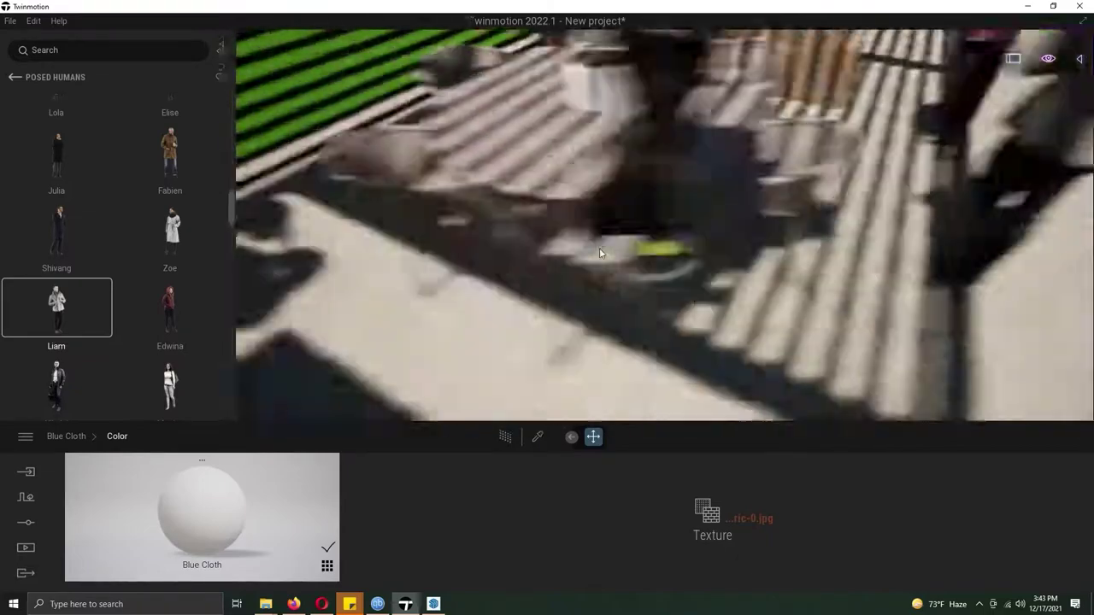
pyautogui.scroll(-5, 230, 294)
pyautogui.scroll(3, 229, 281)
pyautogui.moveTo(170, 265); pyautogui.dragTo(232, 282)
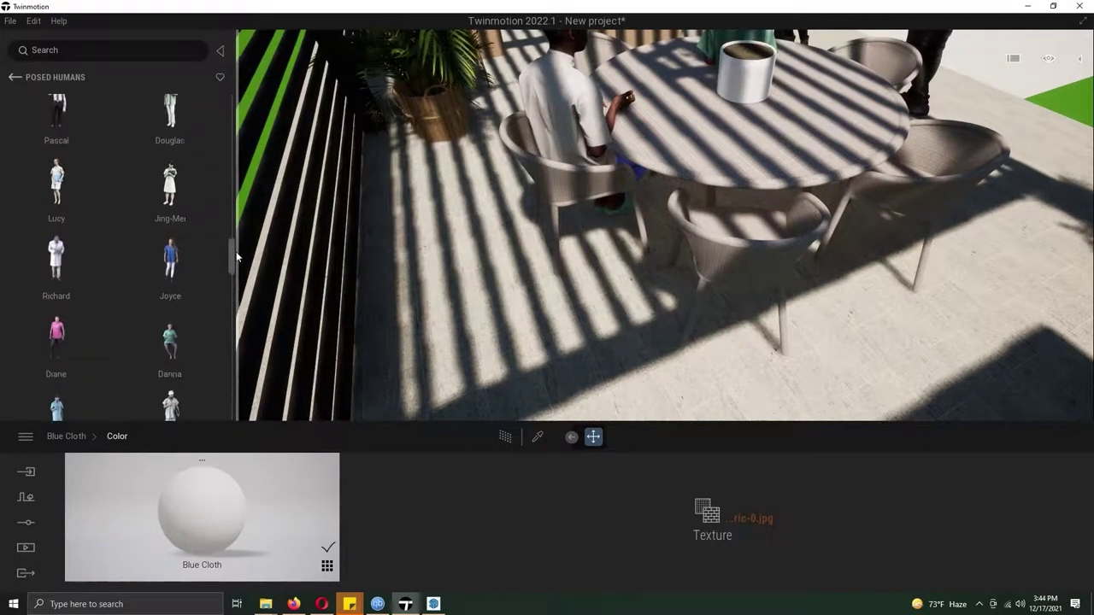
pyautogui.moveTo(364, 274); pyautogui.dragTo(570, 331, button='right')
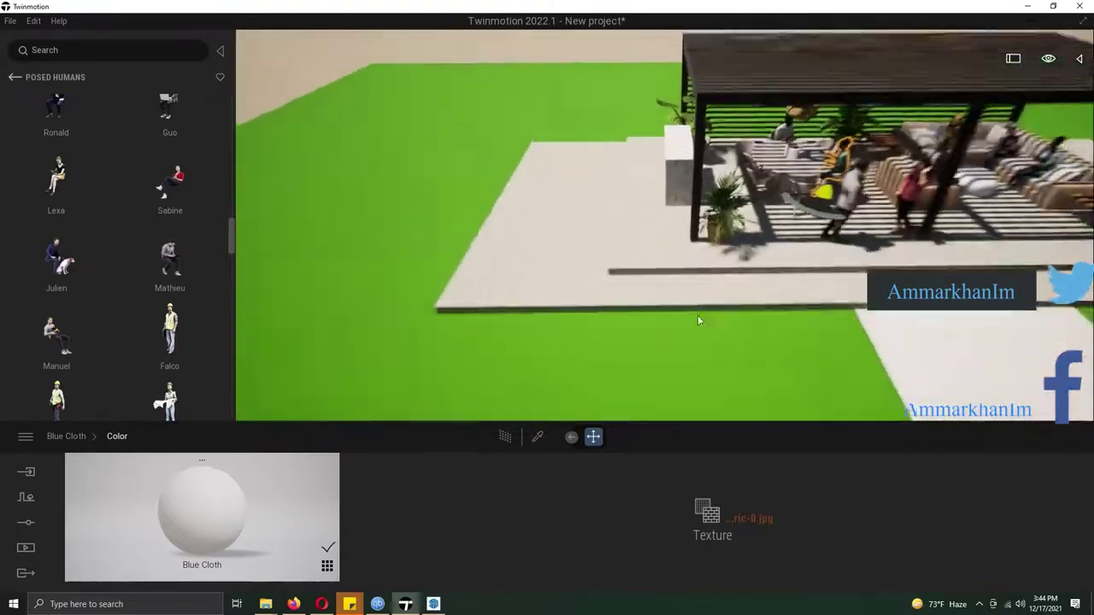
# Browse the tree library for garden trees and open the scene's weather settings.
pyautogui.click(15, 77)
pyautogui.click(54, 288)
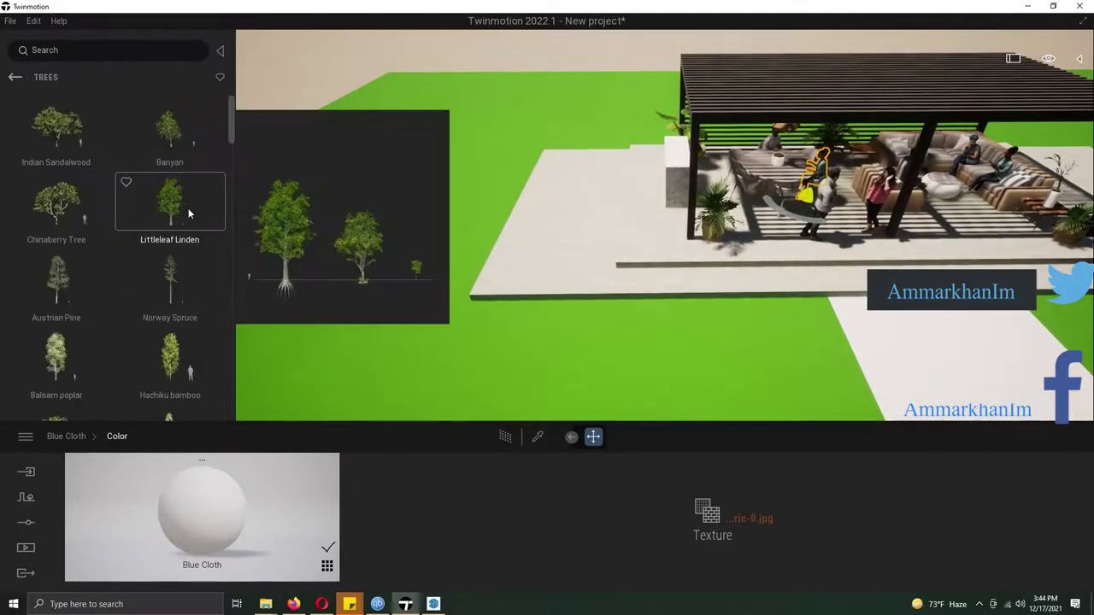
pyautogui.moveTo(228, 121); pyautogui.dragTo(232, 306)
pyautogui.click(25, 522)
# Try a Pomegranate tree at the terrace's front corner and plant yellow-flowering trees behind the pergola.
pyautogui.moveTo(171, 128); pyautogui.dragTo(561, 351)
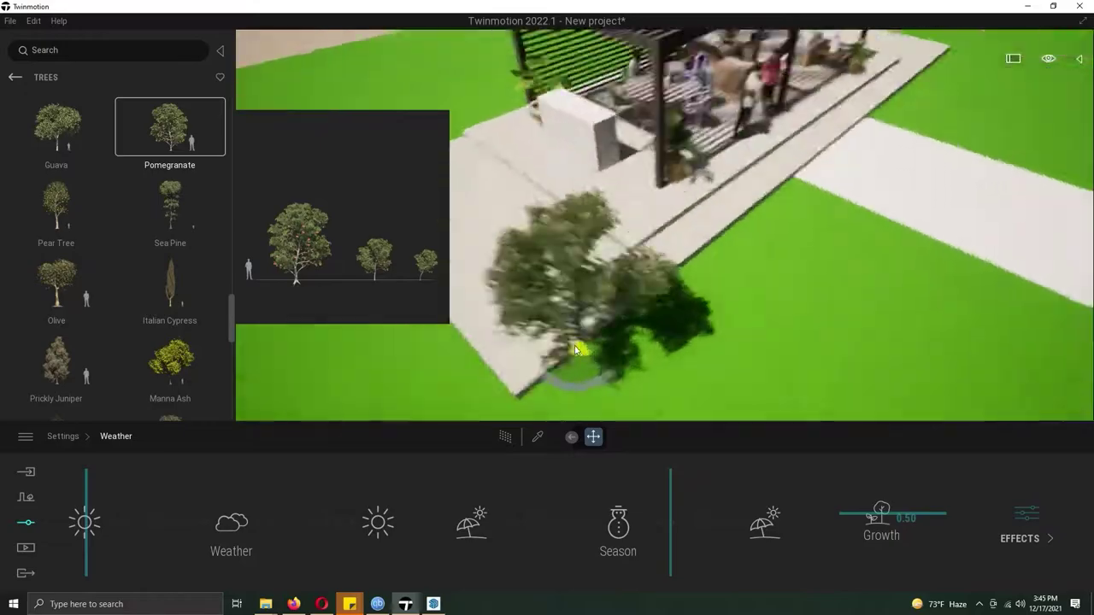
pyautogui.moveTo(232, 307); pyautogui.dragTo(238, 340)
pyautogui.moveTo(230, 397); pyautogui.dragTo(230, 359)
pyautogui.moveTo(56, 229); pyautogui.dragTo(419, 302)
# Plant Flame of the Forest trees on the lawn along the entrance path in front of the pergola.
pyautogui.scroll(-3, 171, 299)
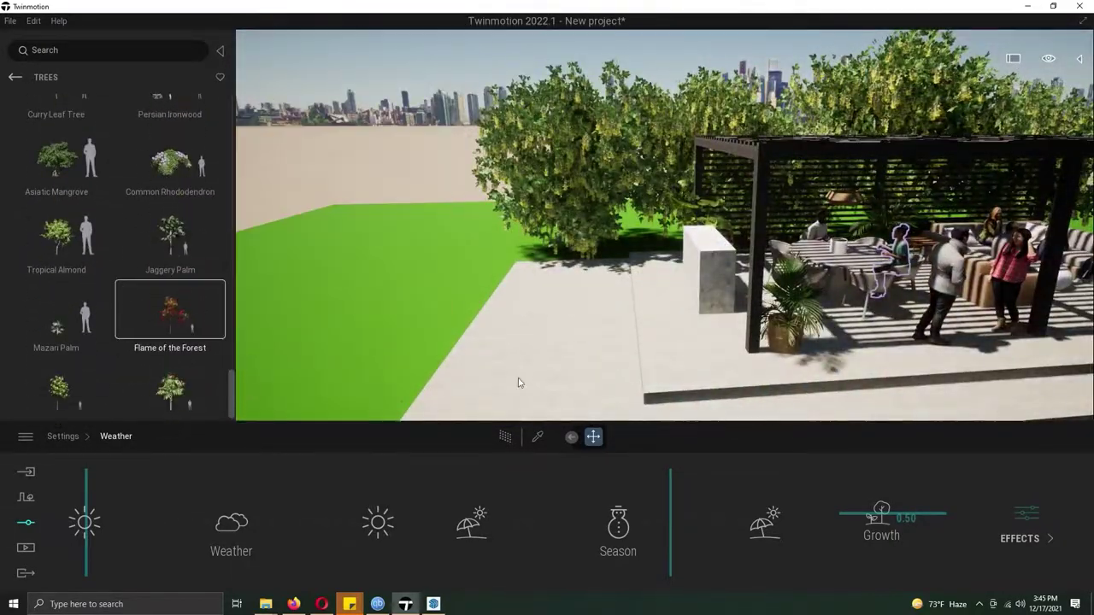
pyautogui.moveTo(170, 309); pyautogui.dragTo(525, 376)
# Plant large green trees on the open lawn around the terrace.
pyautogui.moveTo(231, 376); pyautogui.dragTo(238, 339)
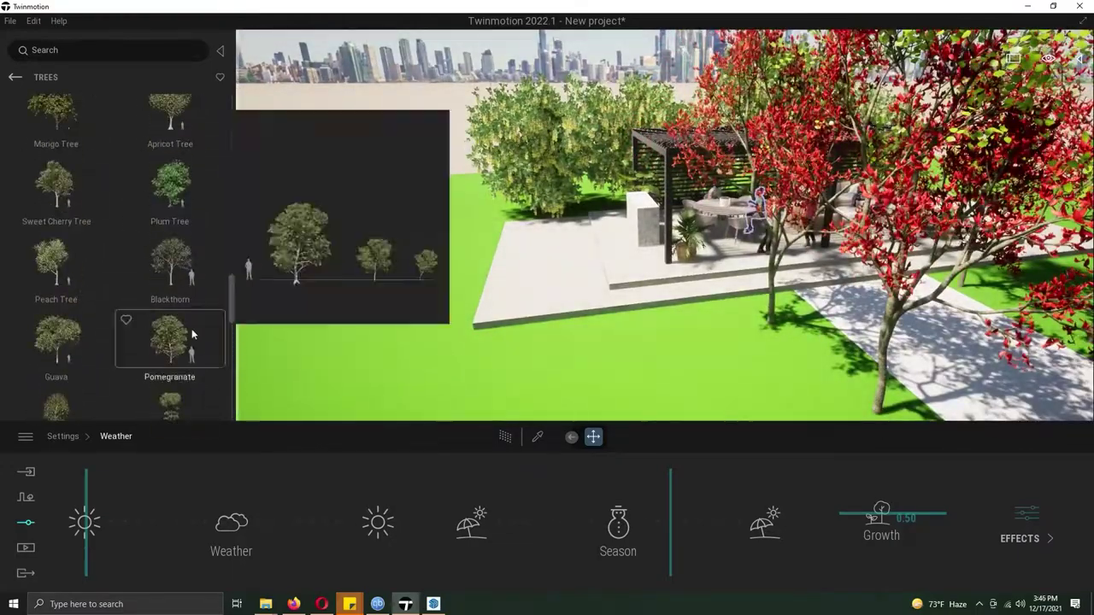
pyautogui.moveTo(160, 343)
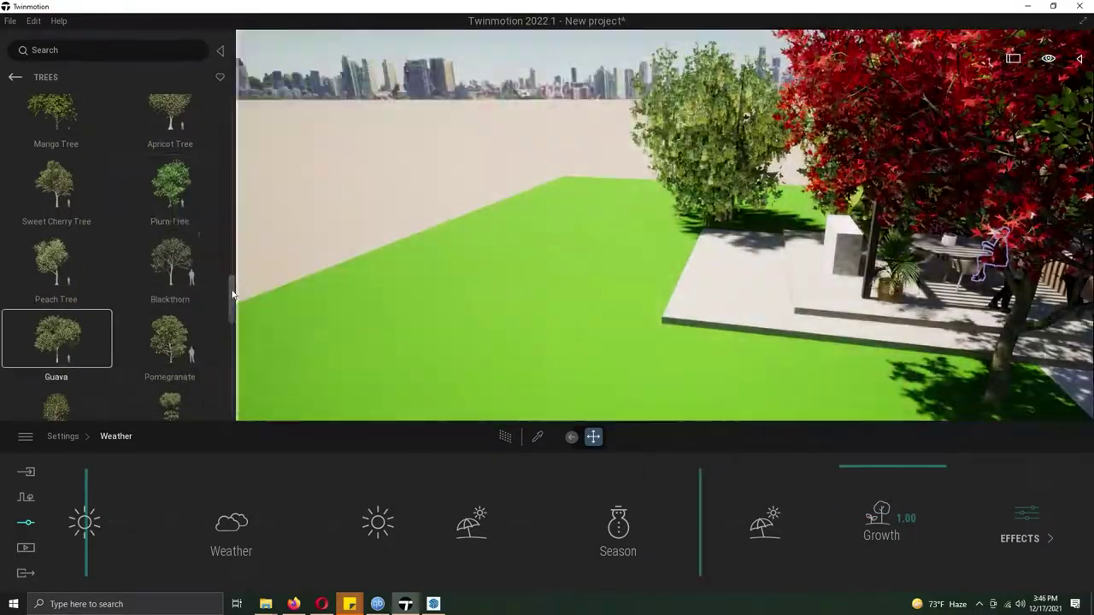
pyautogui.scroll(1, 56, 359)
pyautogui.moveTo(55, 364); pyautogui.dragTo(500, 337)
pyautogui.scroll(3, 129, 282)
pyautogui.scroll(3, 171, 224)
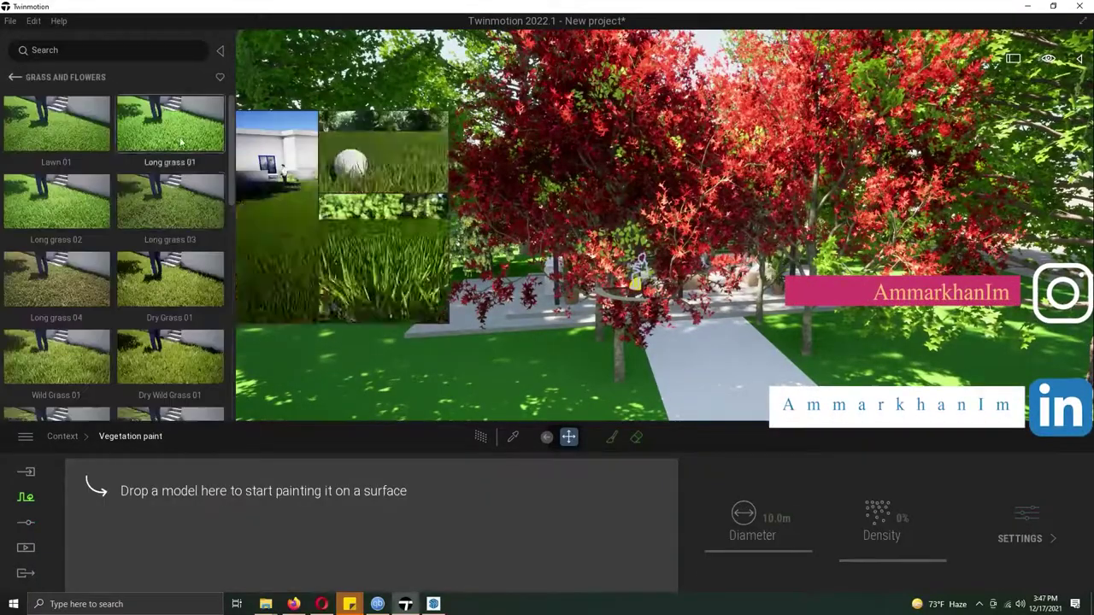
# Paint Long grass 01 over the lawn beside the terrace with a 2.0 m brush diameter, then open the grass and flowers library.
pyautogui.moveTo(170, 124); pyautogui.dragTo(134, 498)
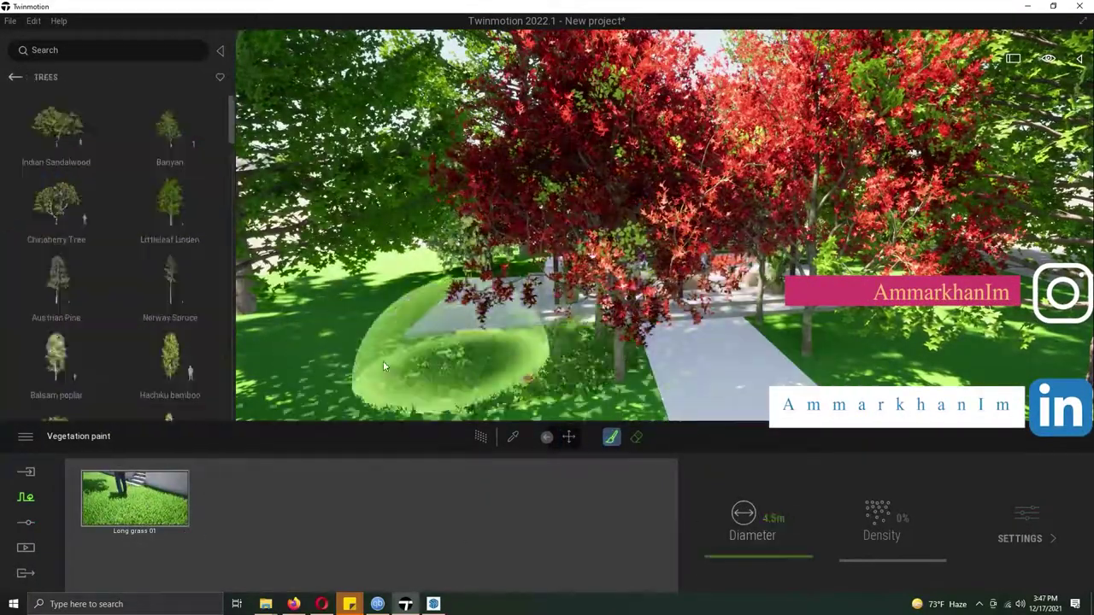
pyautogui.scroll(5, 383, 365)
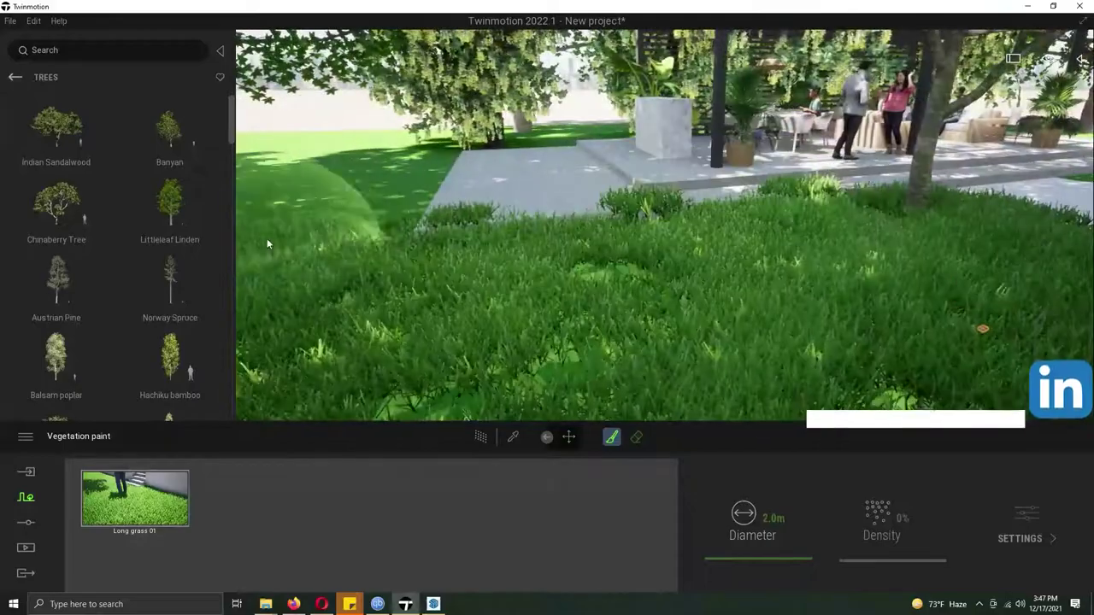
pyautogui.moveTo(267, 238); pyautogui.dragTo(443, 280)
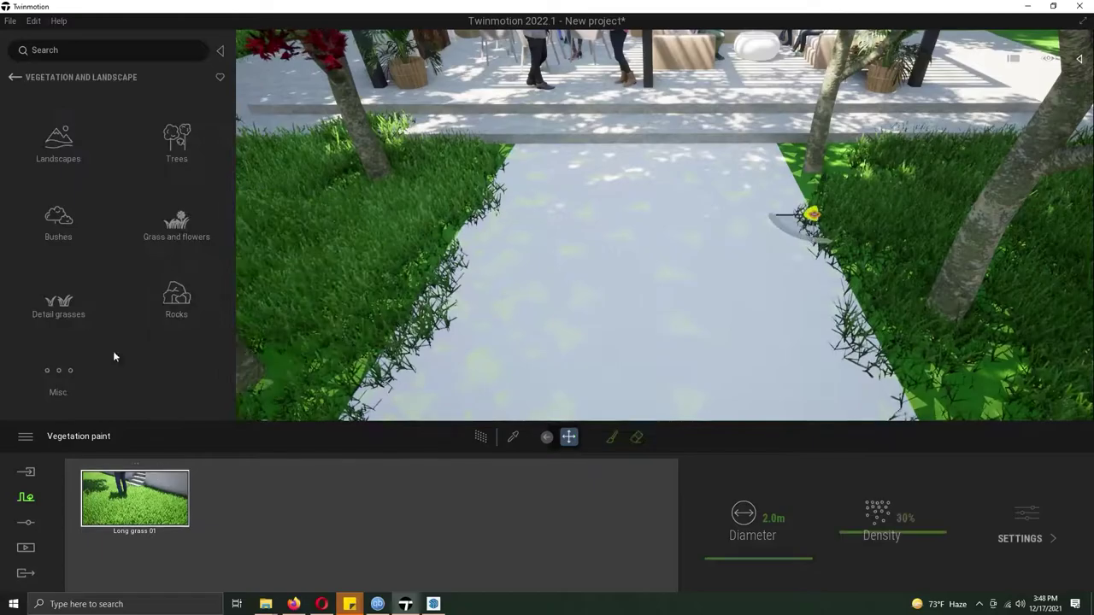
pyautogui.click(182, 225)
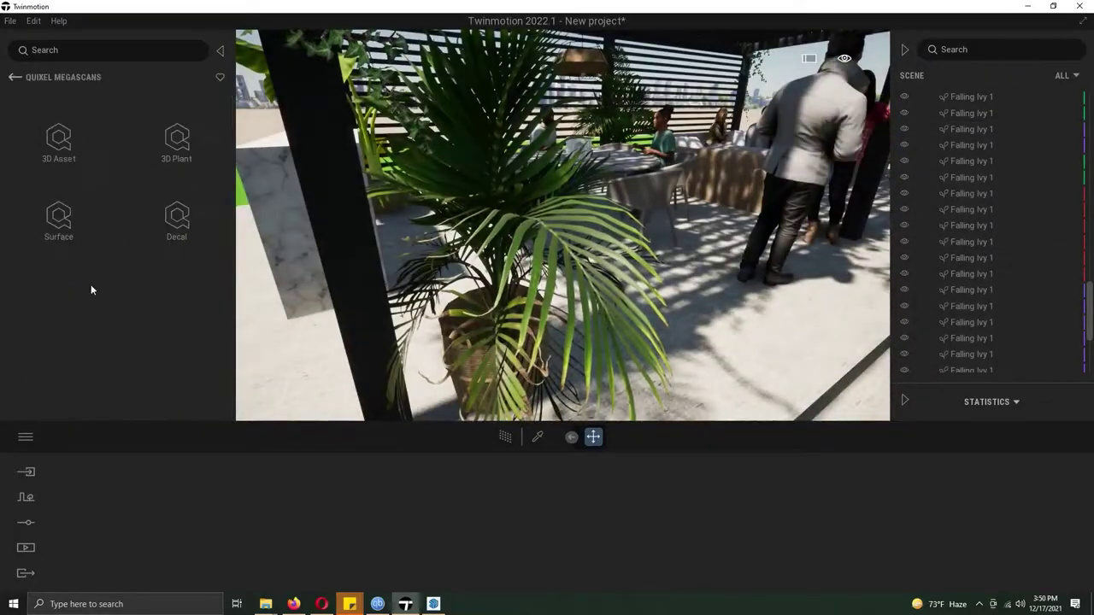
# Apply the Quixel Megascans surface Poured concrete 03 to the terrace floor.
pyautogui.click(57, 217)
pyautogui.scroll(-3, 68, 324)
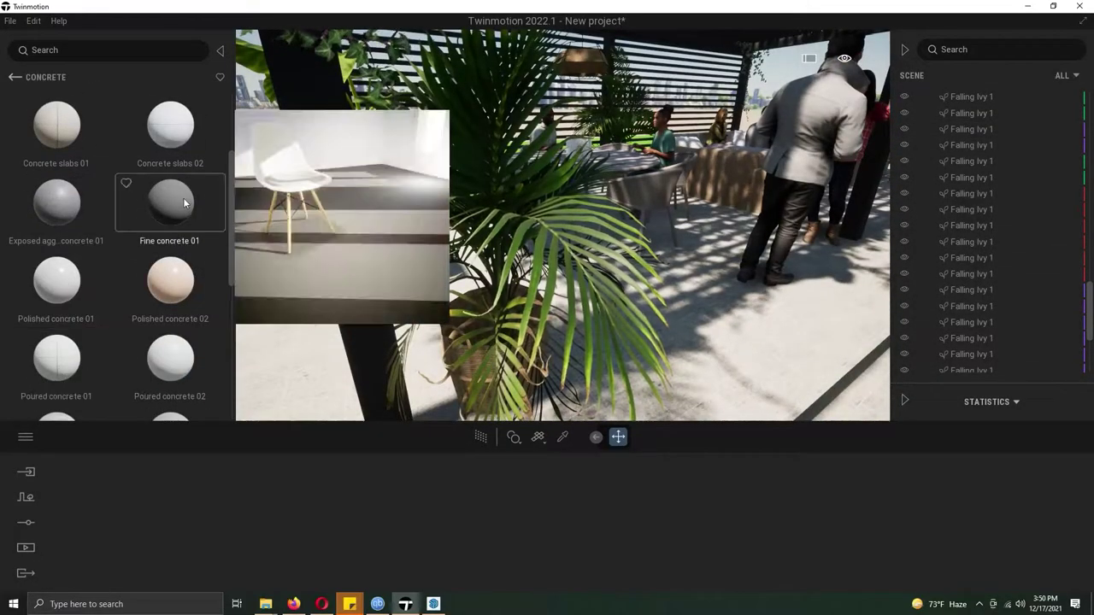
pyautogui.scroll(-3, 80, 256)
pyautogui.moveTo(56, 220); pyautogui.dragTo(309, 366)
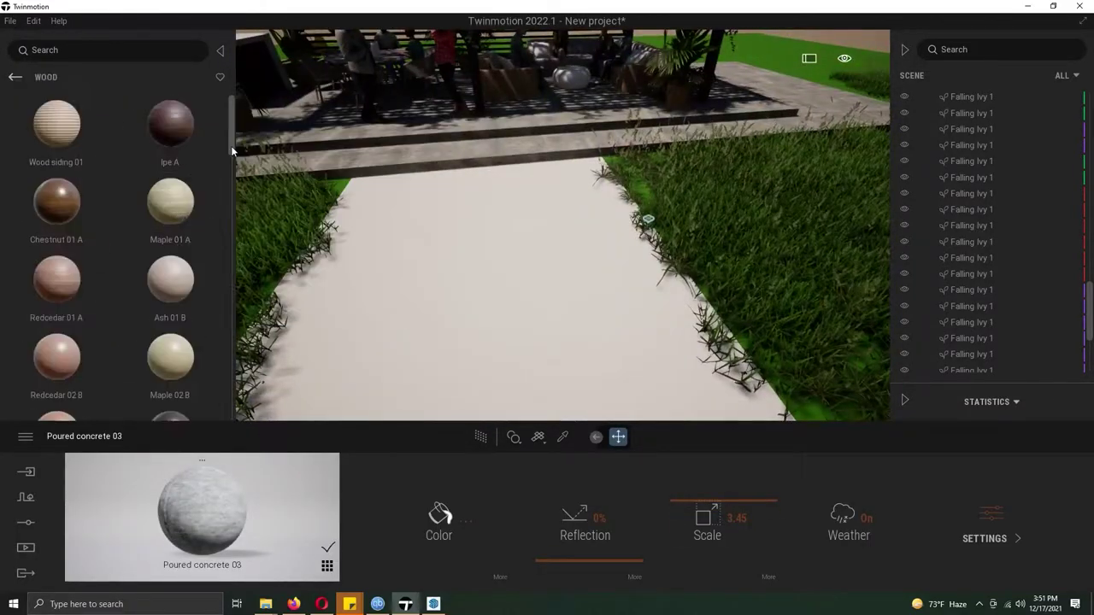
# Apply the Oak 04 G wood surface to the pergola frame and change its color to near black.
pyautogui.moveTo(230, 145); pyautogui.dragTo(227, 312)
pyautogui.moveTo(170, 389); pyautogui.dragTo(473, 80)
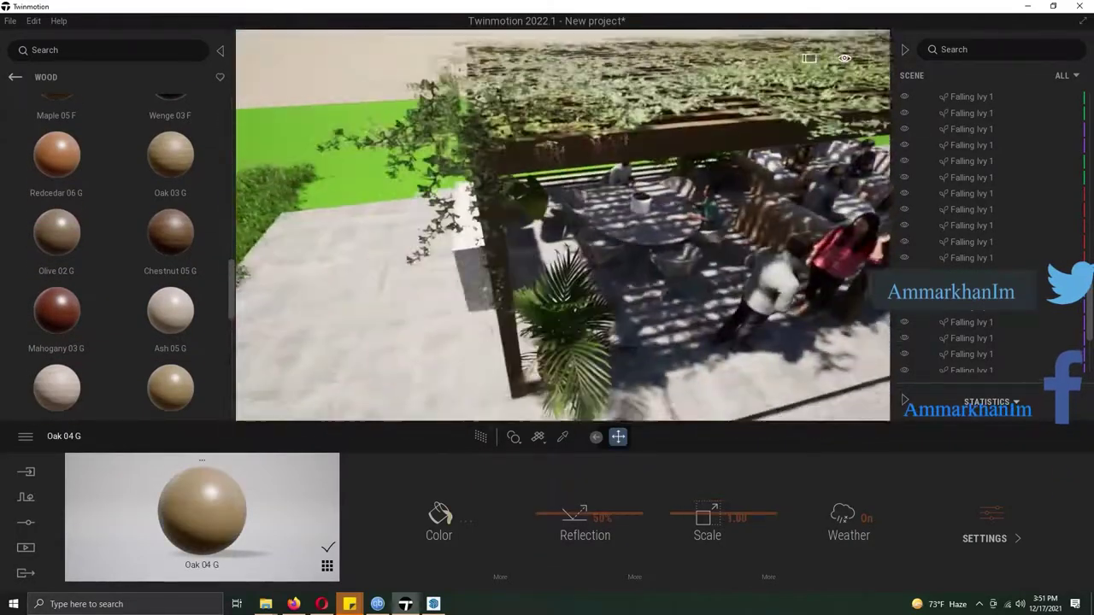
pyautogui.click(439, 517)
pyautogui.click(533, 352)
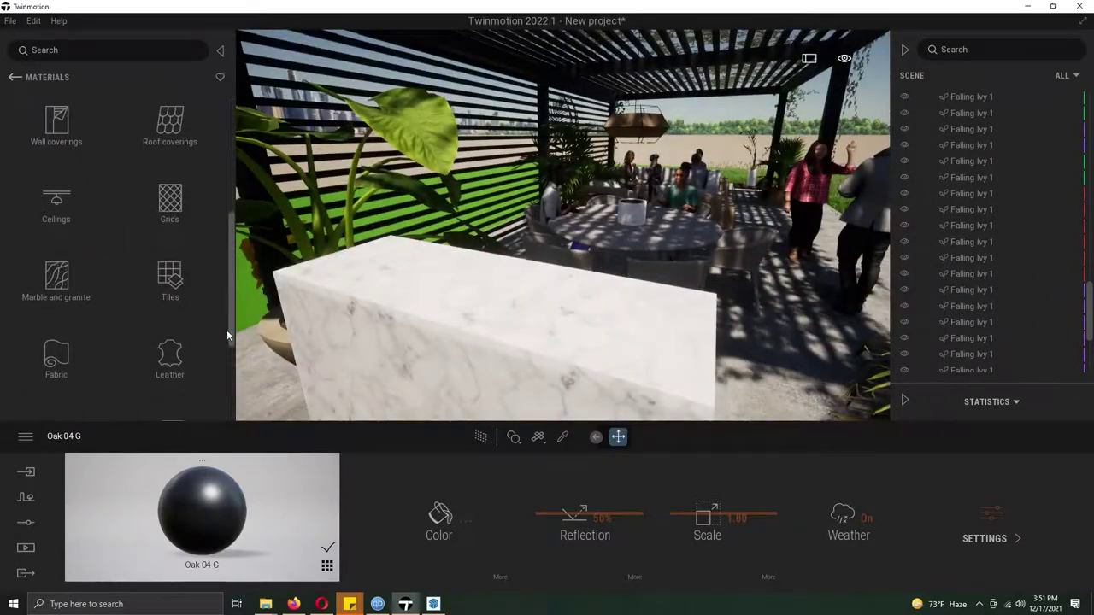
# Apply Green Marble 01 B to the counter block and place Iris tectorum 3 in the white pot on the dining table.
pyautogui.click(56, 277)
pyautogui.moveTo(169, 265); pyautogui.dragTo(350, 312)
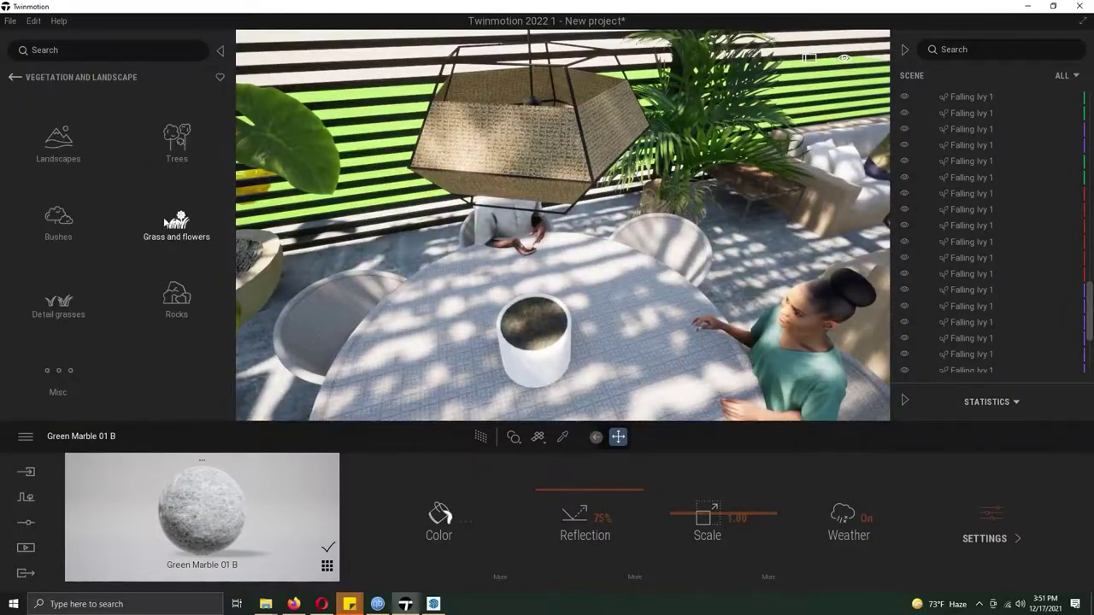
pyautogui.click(171, 209)
pyautogui.scroll(-15, 230, 197)
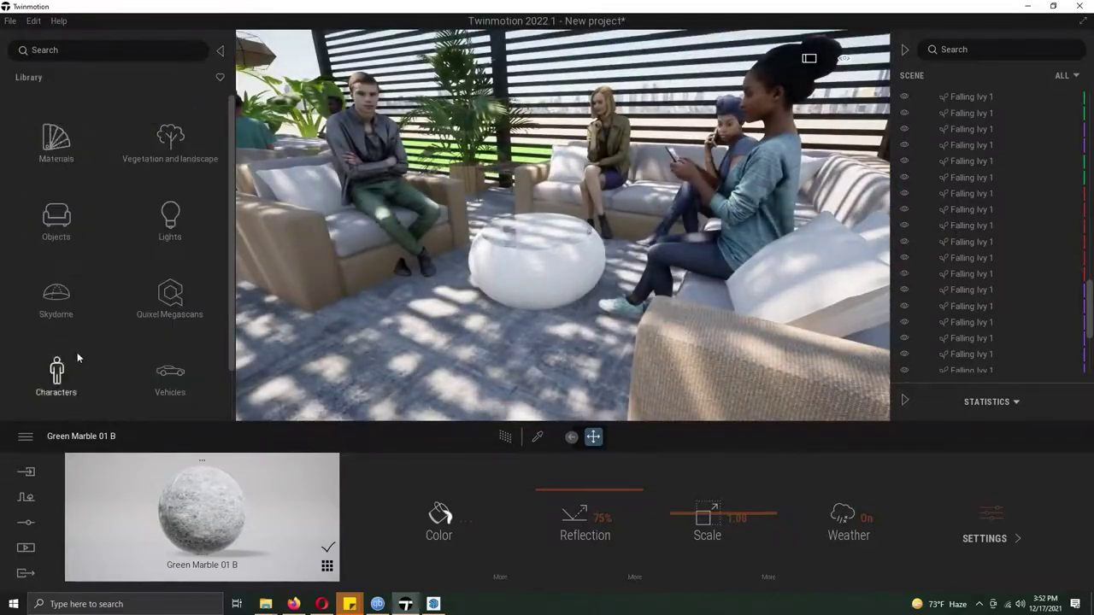
# Apply a mustard-yellow material to the round white coffee table in the lounge area.
pyautogui.click(170, 389)
pyautogui.scroll(-5, 115, 256)
pyautogui.moveTo(56, 372); pyautogui.dragTo(534, 273)
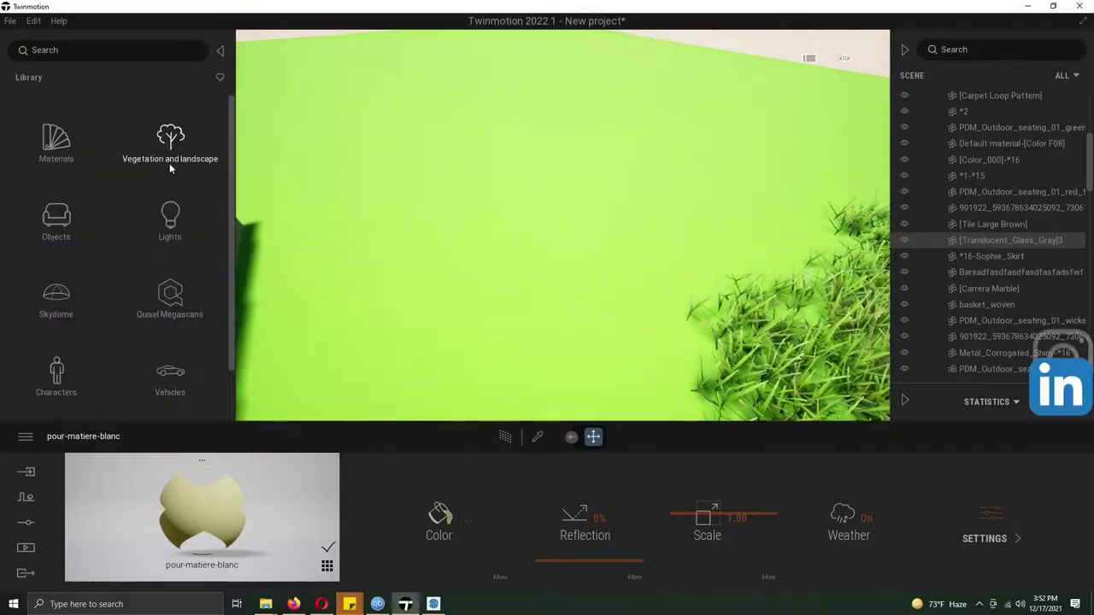
# Apply the nature material Grass 4 to the flat bright green lawn surface around the terrace.
pyautogui.click(169, 162)
pyautogui.click(165, 141)
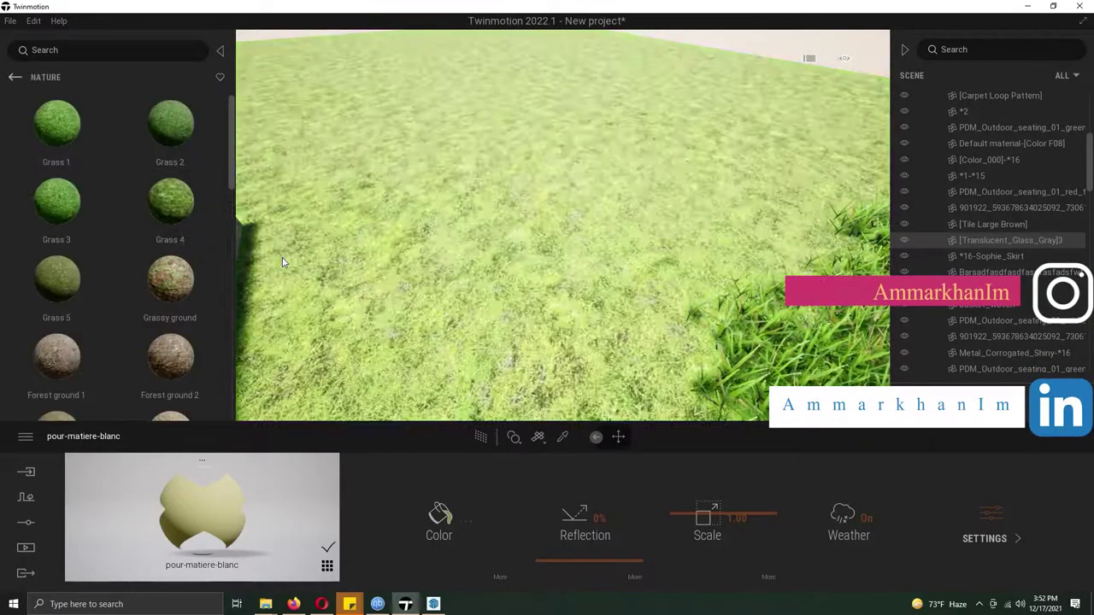
pyautogui.moveTo(171, 278); pyautogui.dragTo(305, 297)
pyautogui.moveTo(170, 201); pyautogui.dragTo(512, 299)
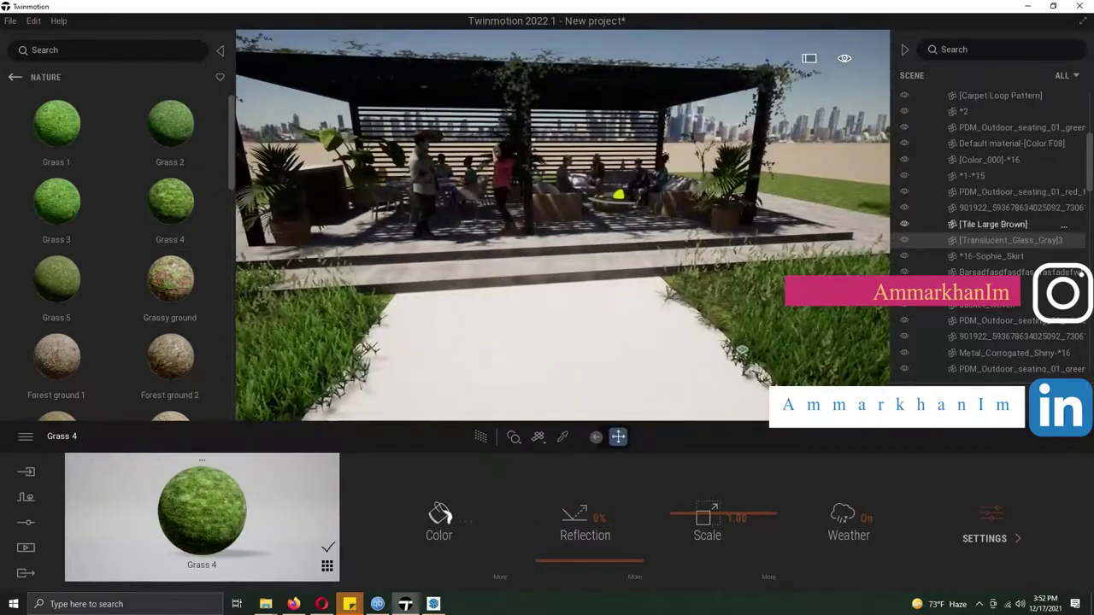
# Unhide the Golden Chain, Flame of the Forest and Sweet gum trees in the scene.
pyautogui.scroll(-5, 992, 230)
pyautogui.click(1000, 281)
pyautogui.scroll(-3, 1089, 245)
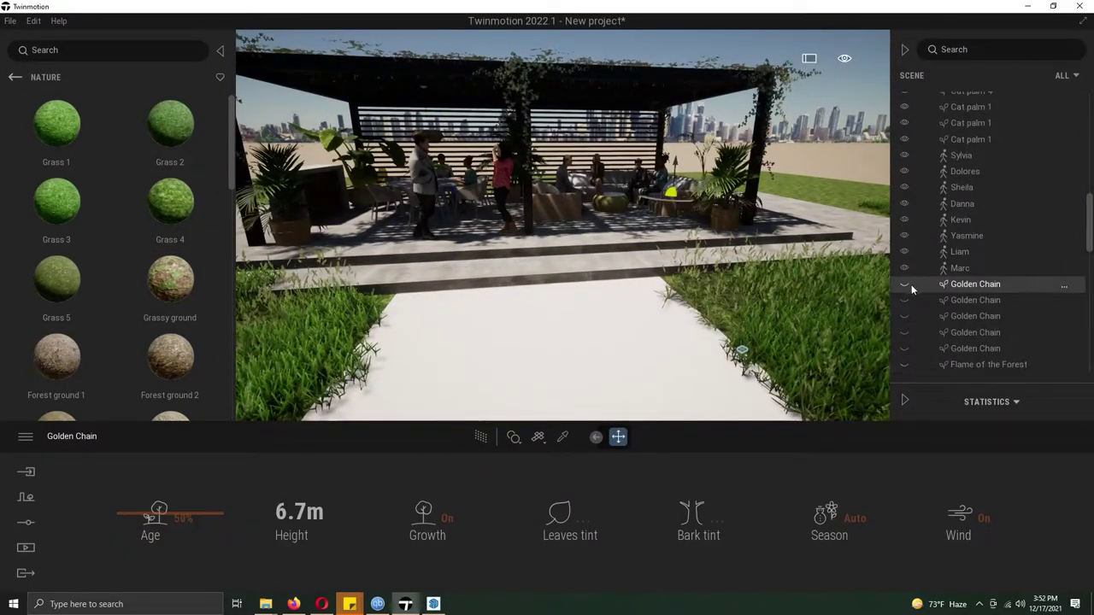
pyautogui.keyDown('shift'); pyautogui.click(1015, 289); pyautogui.keyUp('shift')
pyautogui.click(904, 336)
pyautogui.press('Escape')
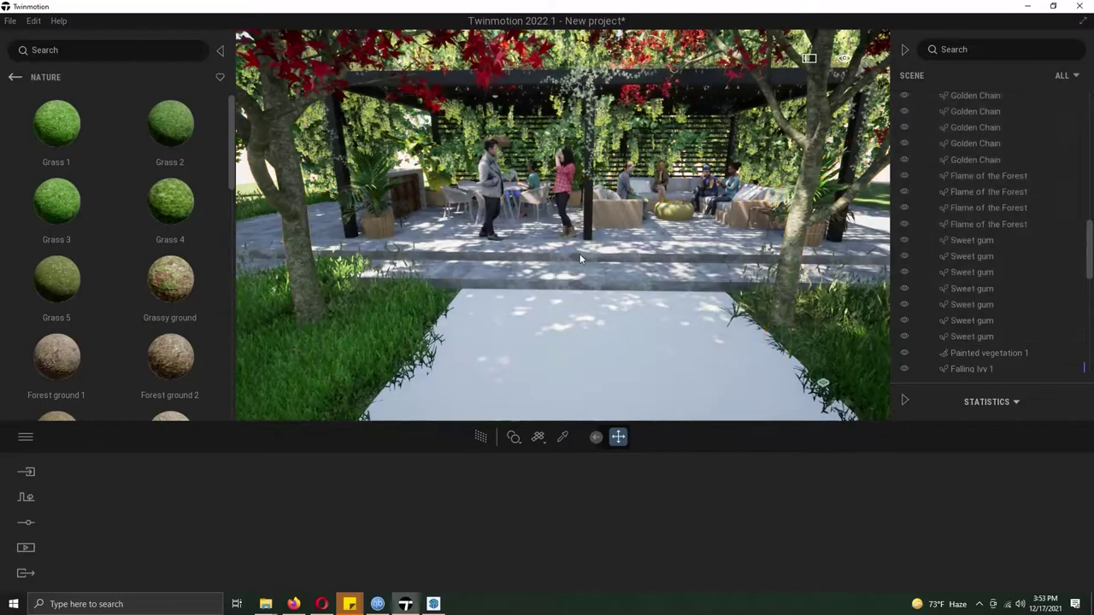
# Move the Flame of the Forest trees outward on both sides of the path to frame the pergola view.
pyautogui.scroll(-3, 579, 252)
pyautogui.click(697, 293)
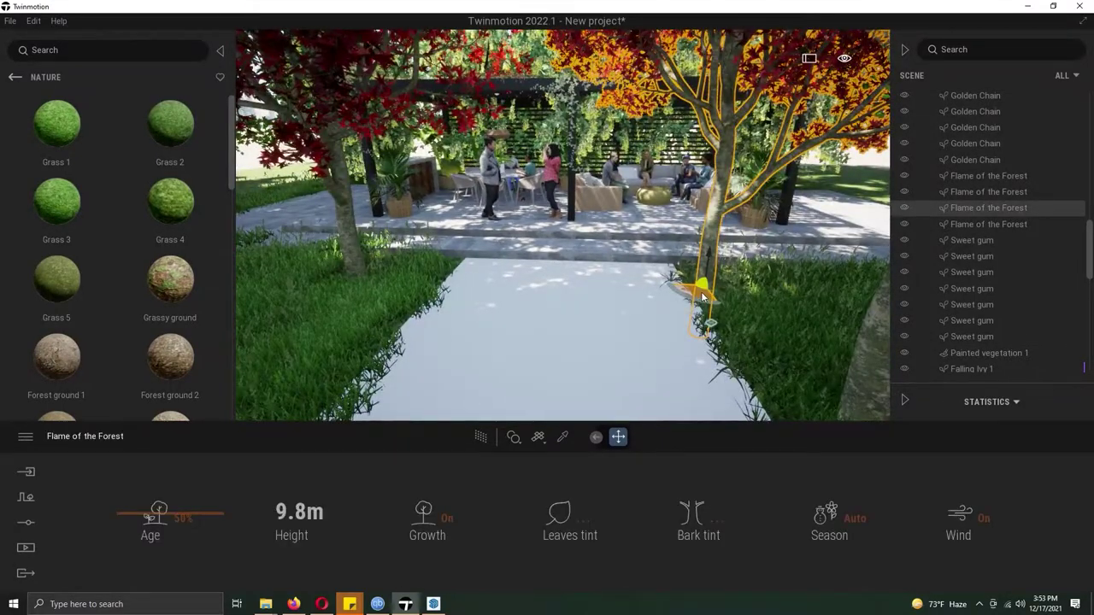
pyautogui.moveTo(701, 293); pyautogui.dragTo(784, 315)
pyautogui.moveTo(370, 295); pyautogui.dragTo(287, 329)
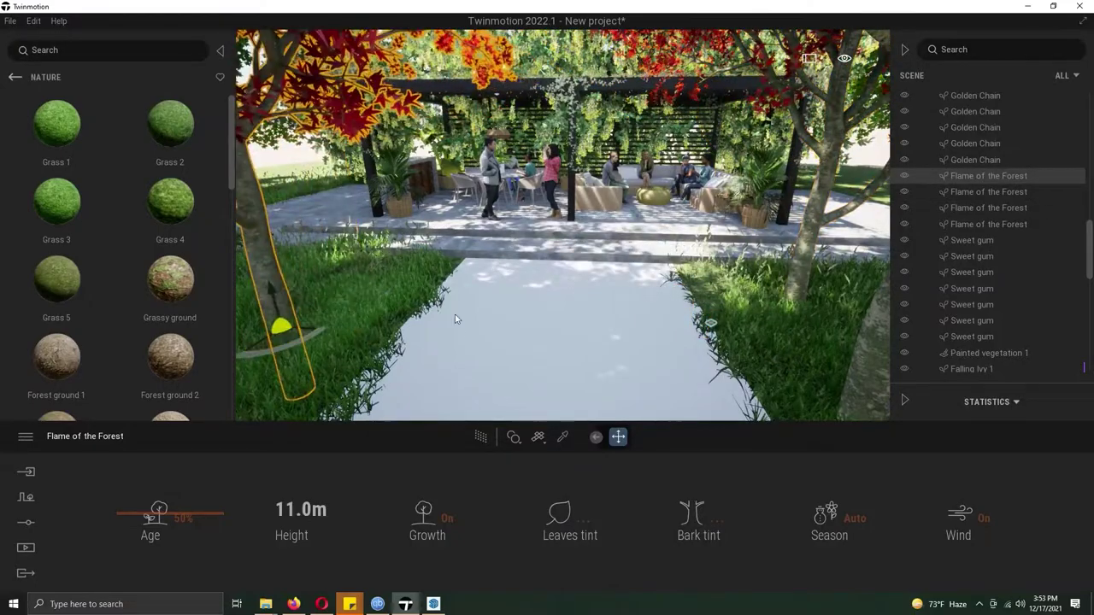
pyautogui.scroll(-5, 555, 256)
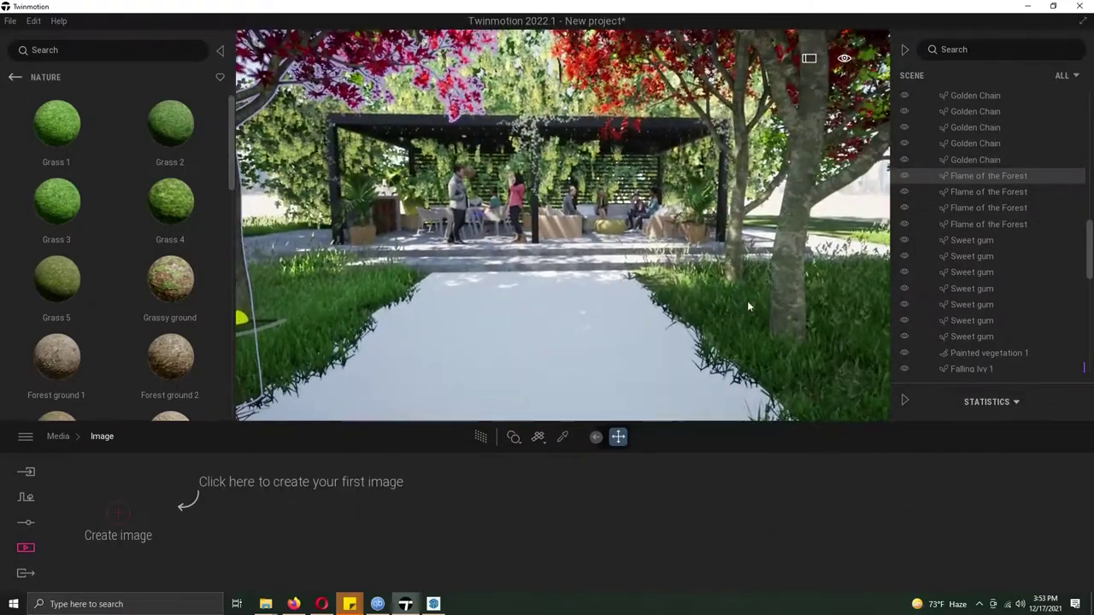
pyautogui.click(734, 303)
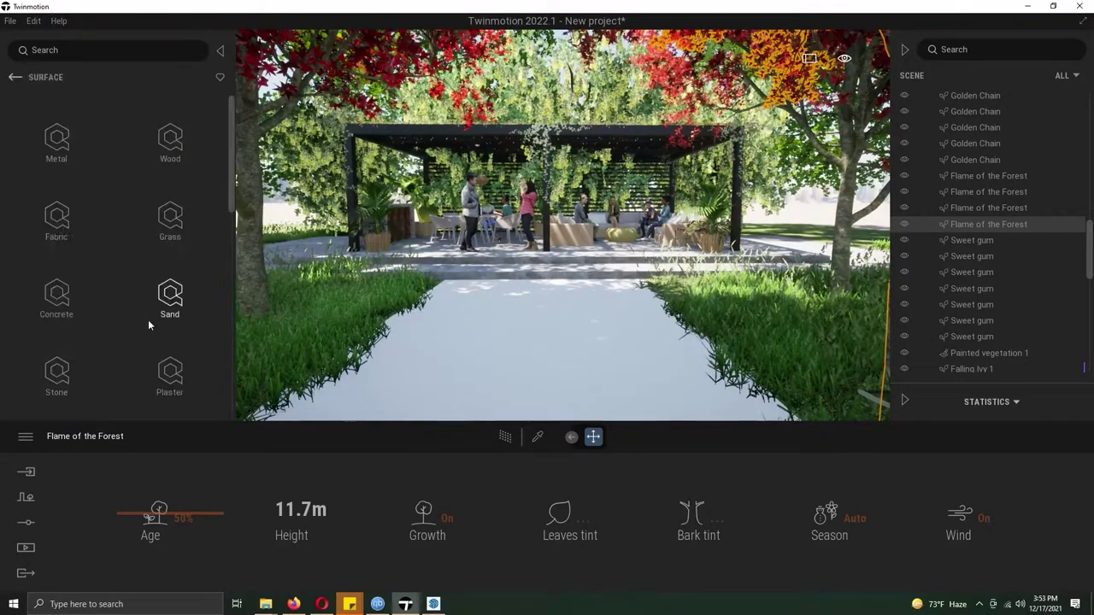
# Apply the Quixel Megascans pebble surface Bordered Pebble & Terrazzo Floor to the white entrance path.
pyautogui.click(170, 141)
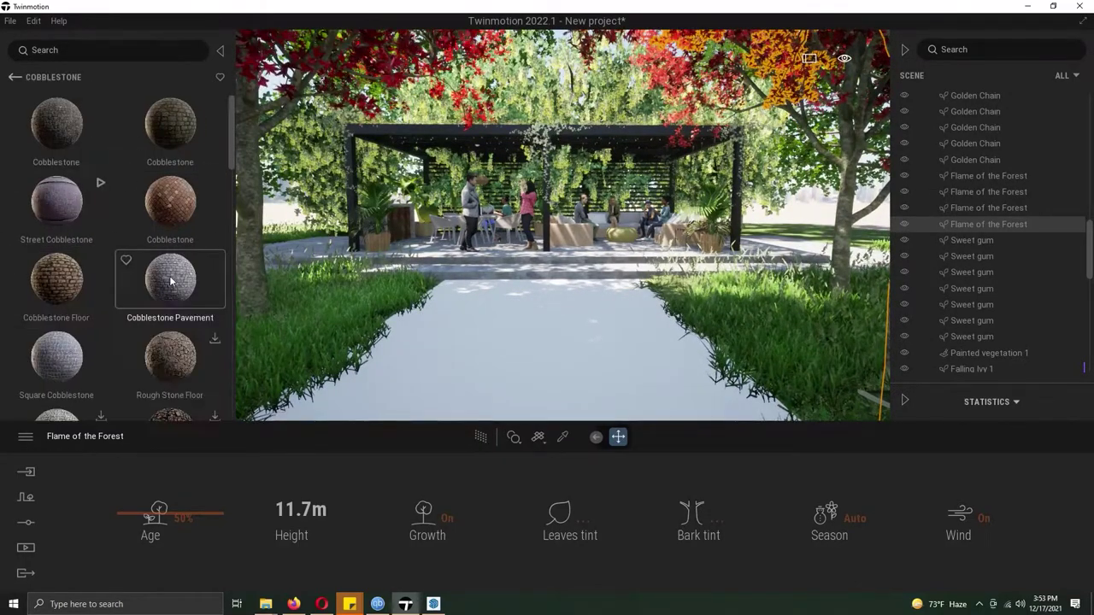
pyautogui.click(14, 78)
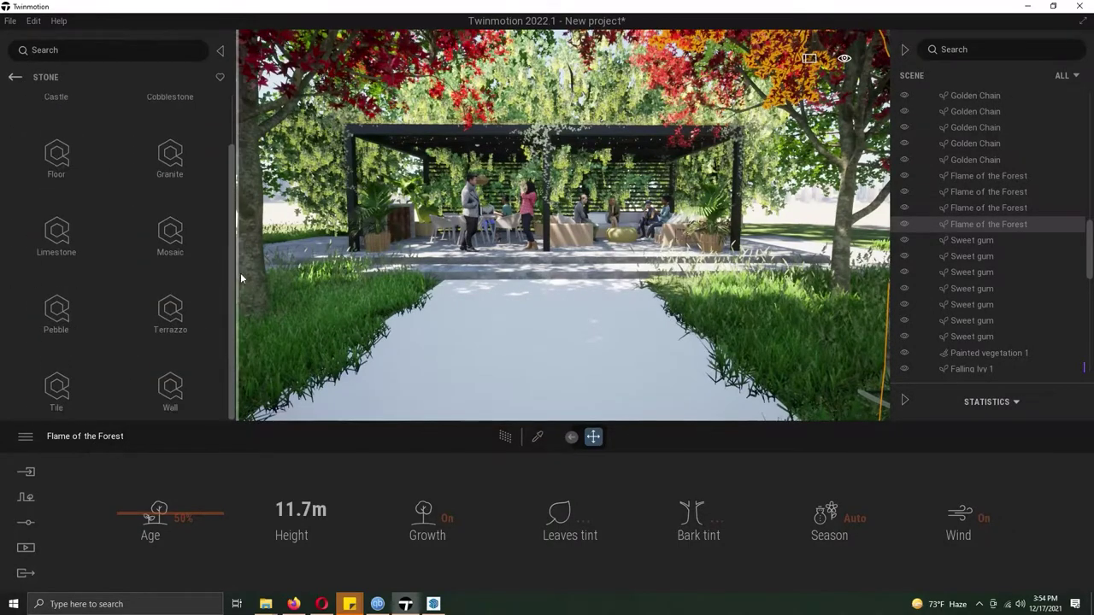
pyautogui.click(58, 359)
pyautogui.scroll(-3, 231, 271)
pyautogui.moveTo(170, 372); pyautogui.dragTo(457, 373)
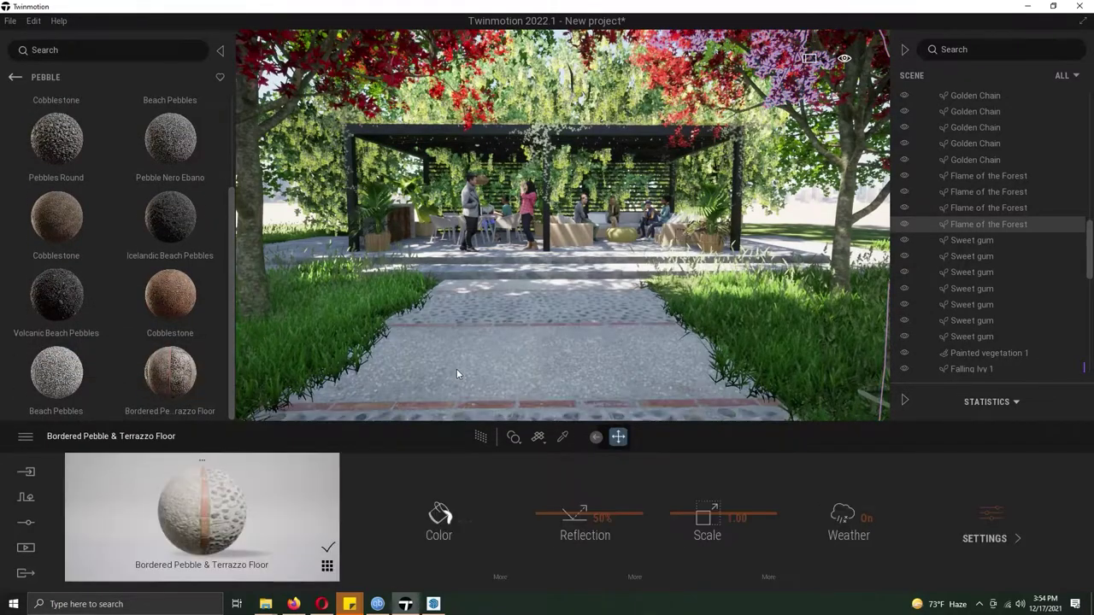
# Create a first image from the frontal pergola view and turn off particles in its weather effects.
pyautogui.click(25, 547)
pyautogui.scroll(2, 690, 318)
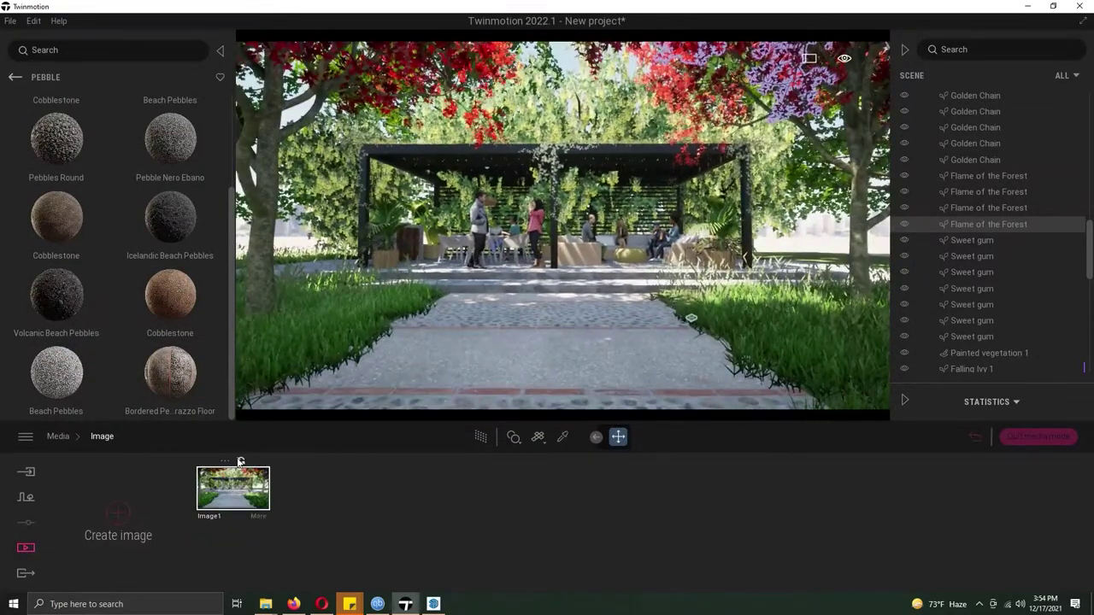
pyautogui.moveTo(203, 509); pyautogui.dragTo(185, 510)
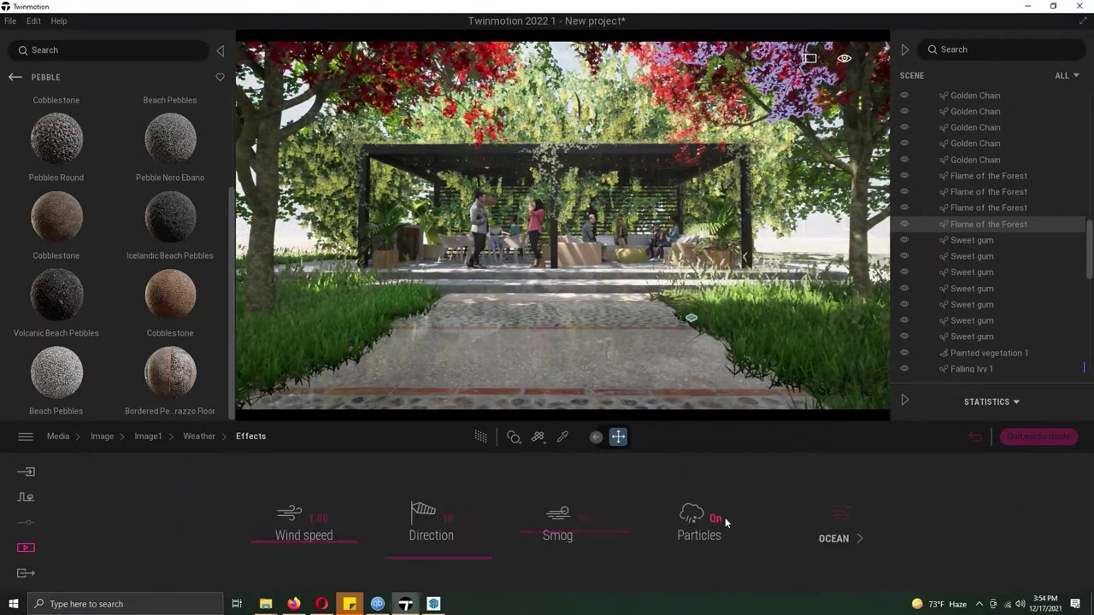
pyautogui.click(723, 518)
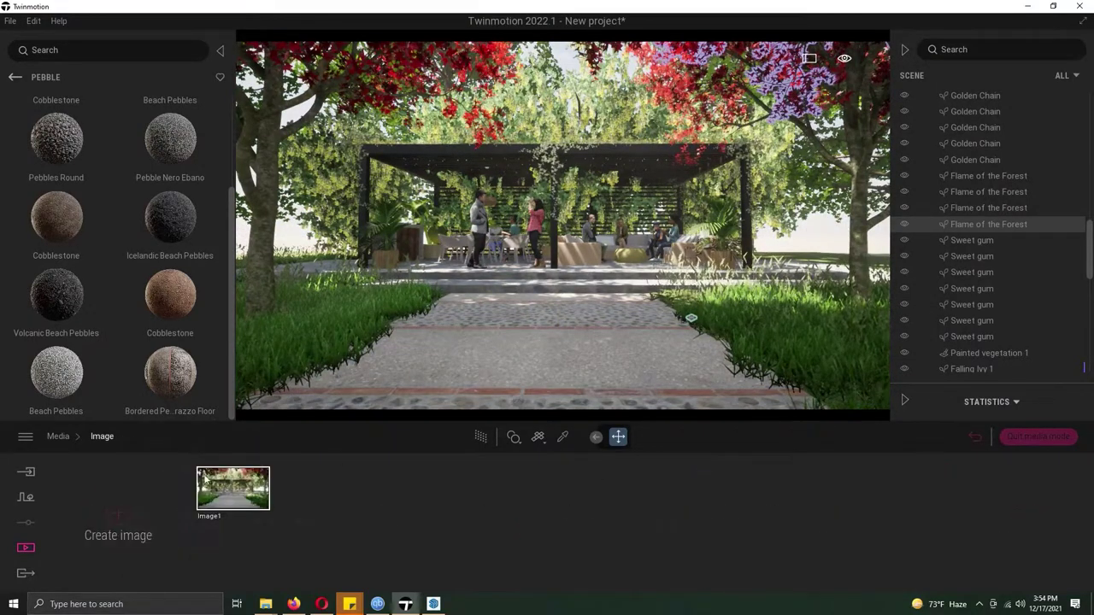
# Narrow the field of view of Image1 and set its color filter type to Cine 10.
pyautogui.click(722, 533)
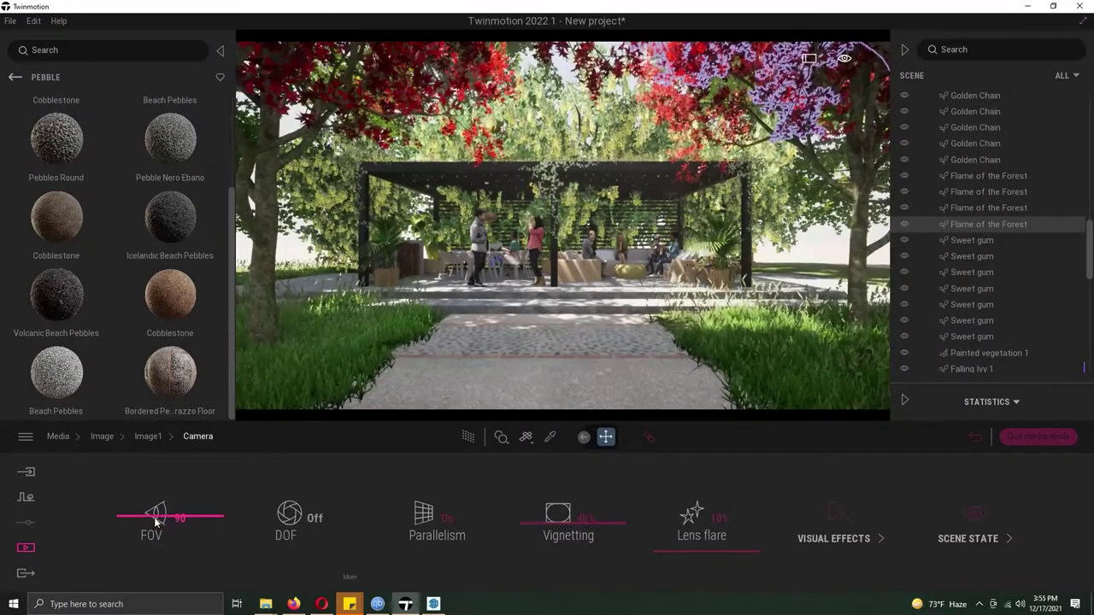
pyautogui.moveTo(154, 522); pyautogui.dragTo(137, 522)
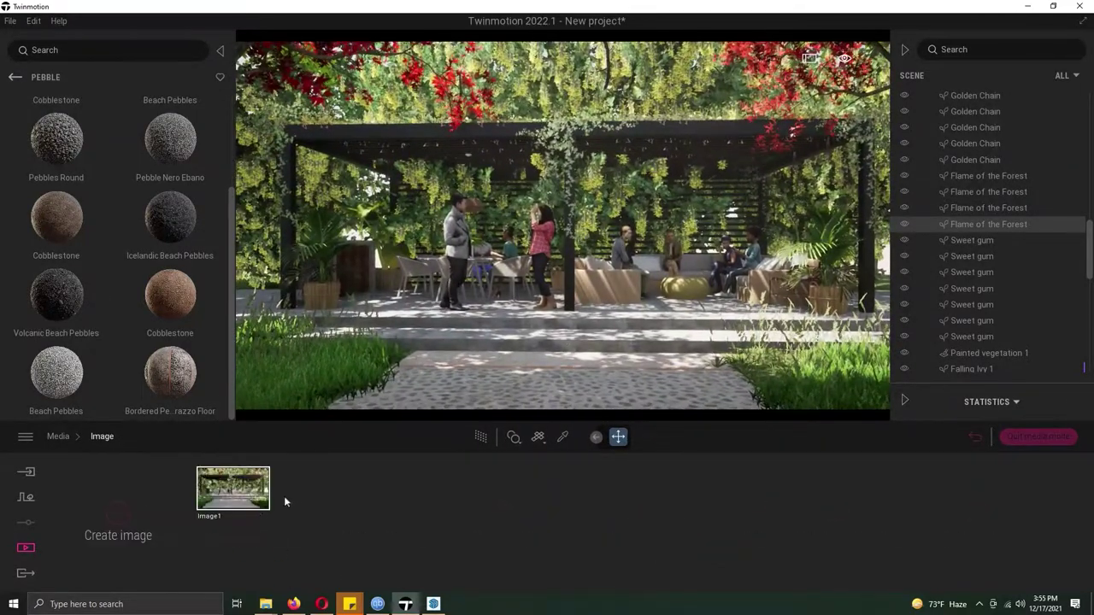
pyautogui.click(836, 528)
pyautogui.click(457, 522)
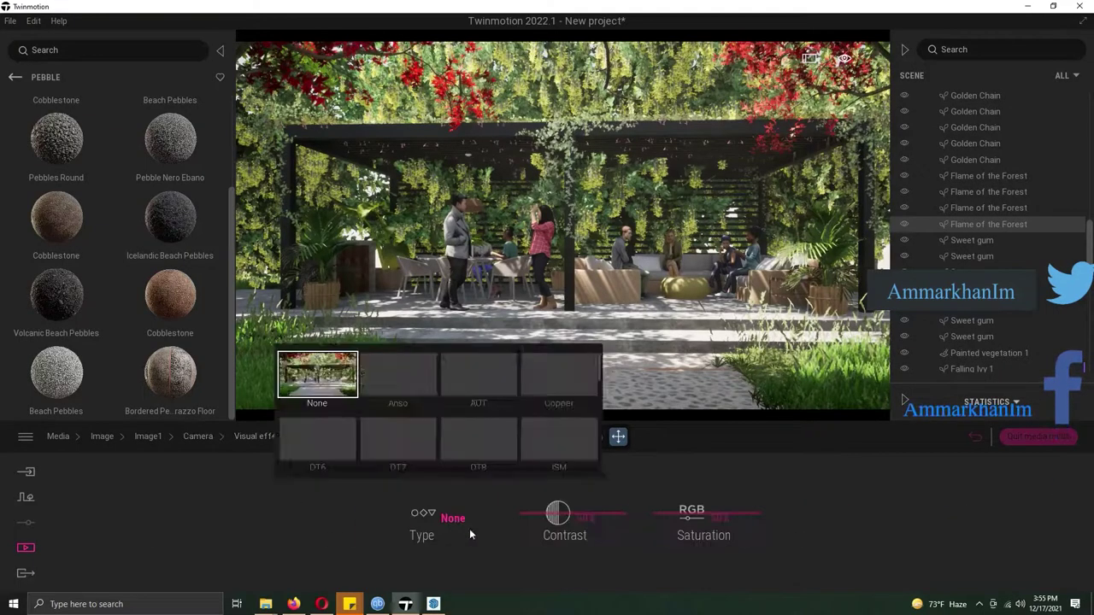
pyautogui.click(313, 376)
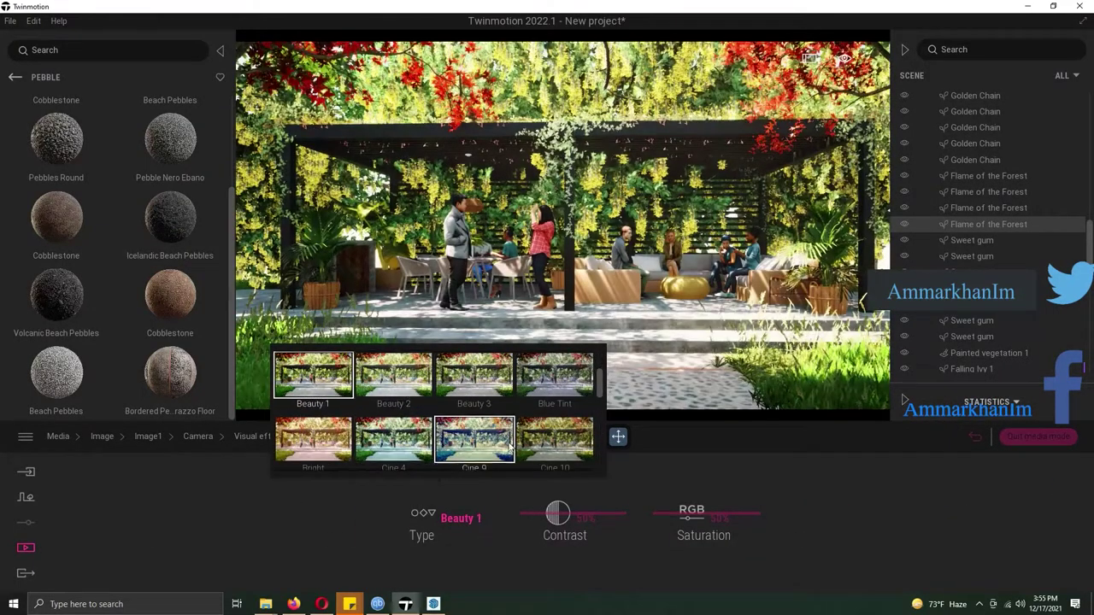
pyautogui.click(555, 440)
# Create a second image from a closer, angled view of the dining side of the pergola.
pyautogui.click(197, 436)
pyautogui.click(58, 436)
pyautogui.click(229, 535)
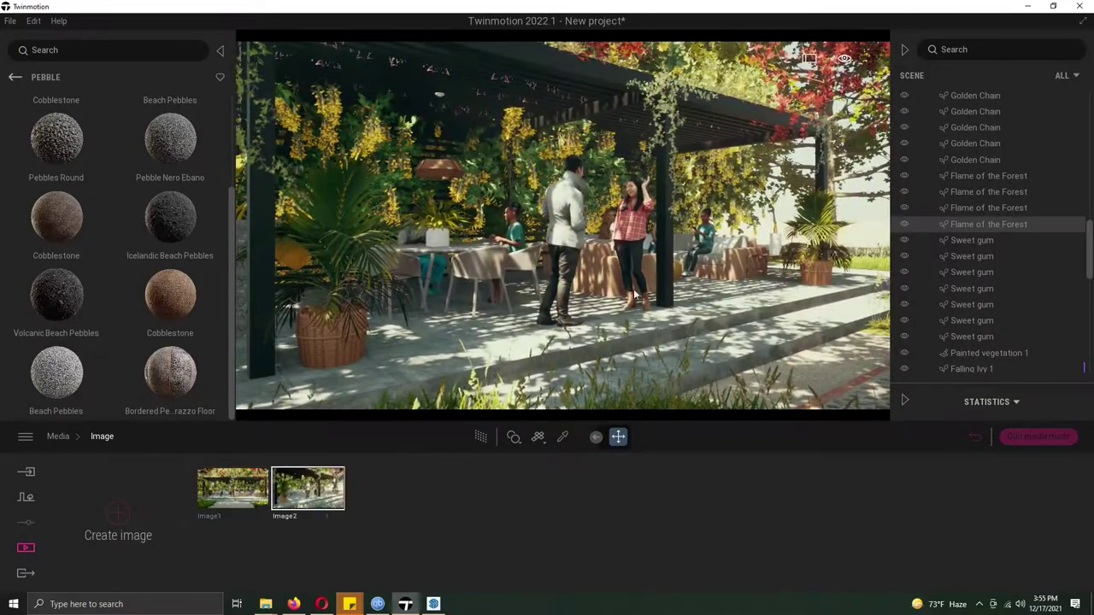
pyautogui.click(312, 475)
# Adjust the sunlight of Image2 by setting the month to August and changing the time of day.
pyautogui.click(764, 534)
pyautogui.click(308, 512)
pyautogui.click(496, 535)
pyautogui.click(427, 517)
pyautogui.rightClick(632, 512)
pyautogui.rightClick(650, 526)
pyautogui.click(501, 534)
pyautogui.moveTo(735, 517); pyautogui.dragTo(726, 495)
pyautogui.moveTo(608, 513); pyautogui.dragTo(623, 502)
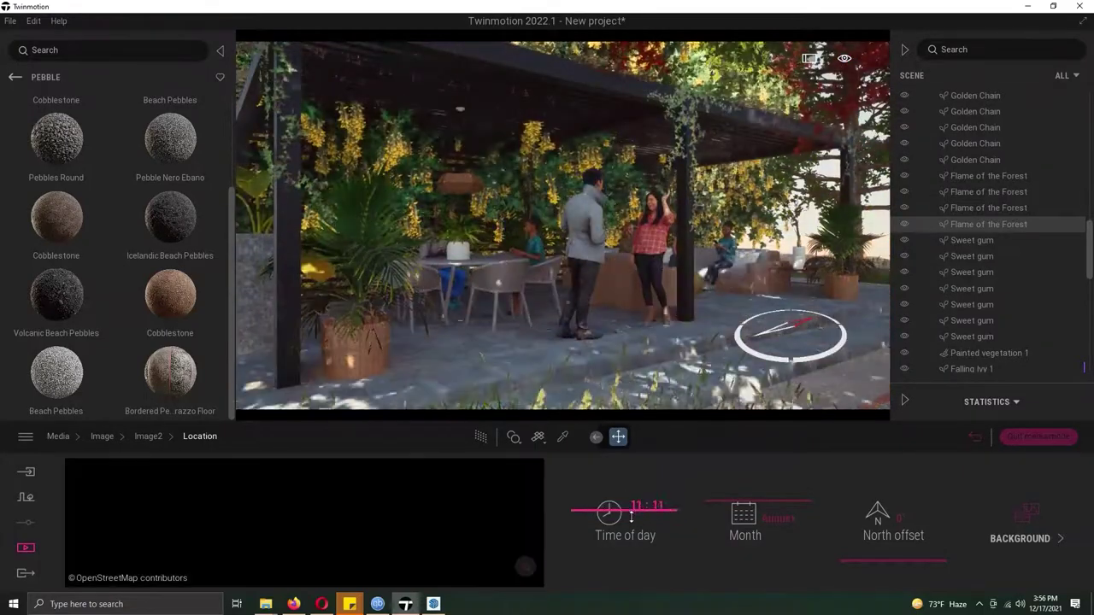
pyautogui.rightClick(305, 459)
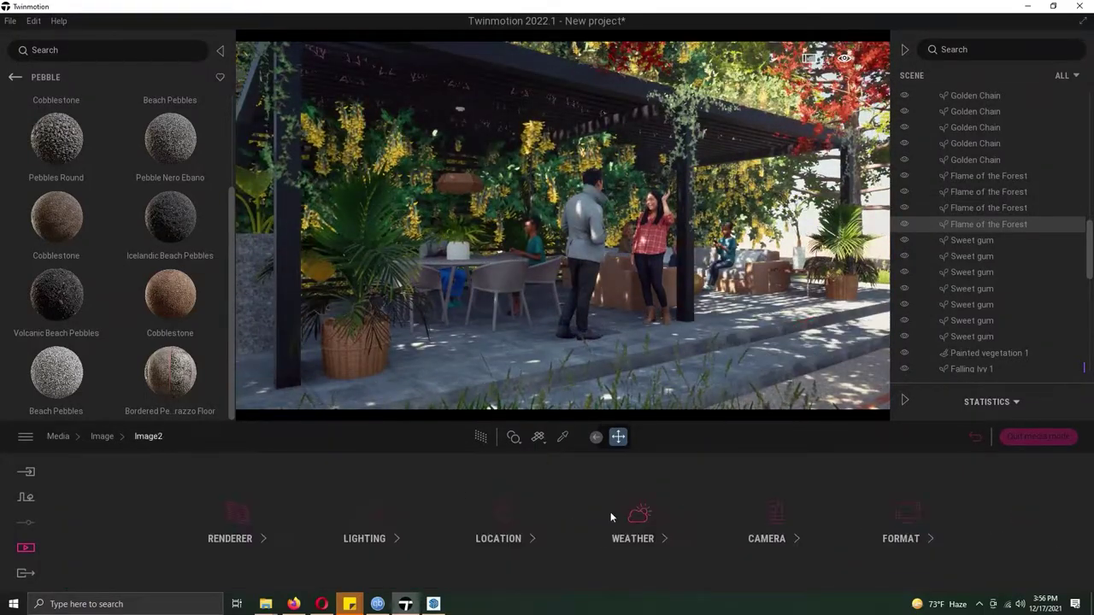
# Adjust the smog amount in the weather effects of Image2.
pyautogui.click(767, 522)
pyautogui.click(802, 531)
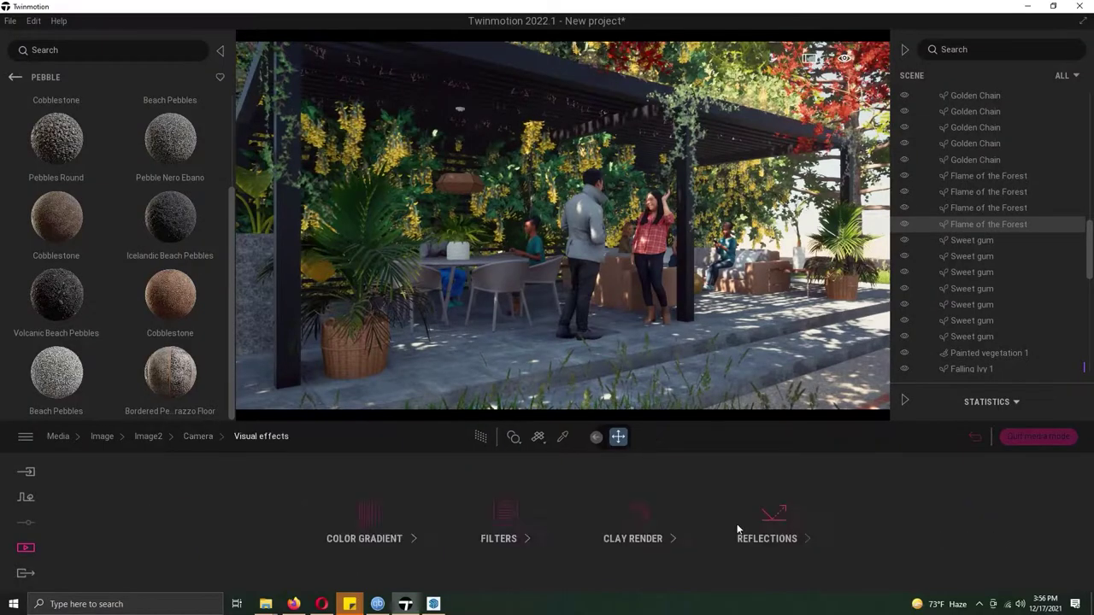
pyautogui.click(613, 520)
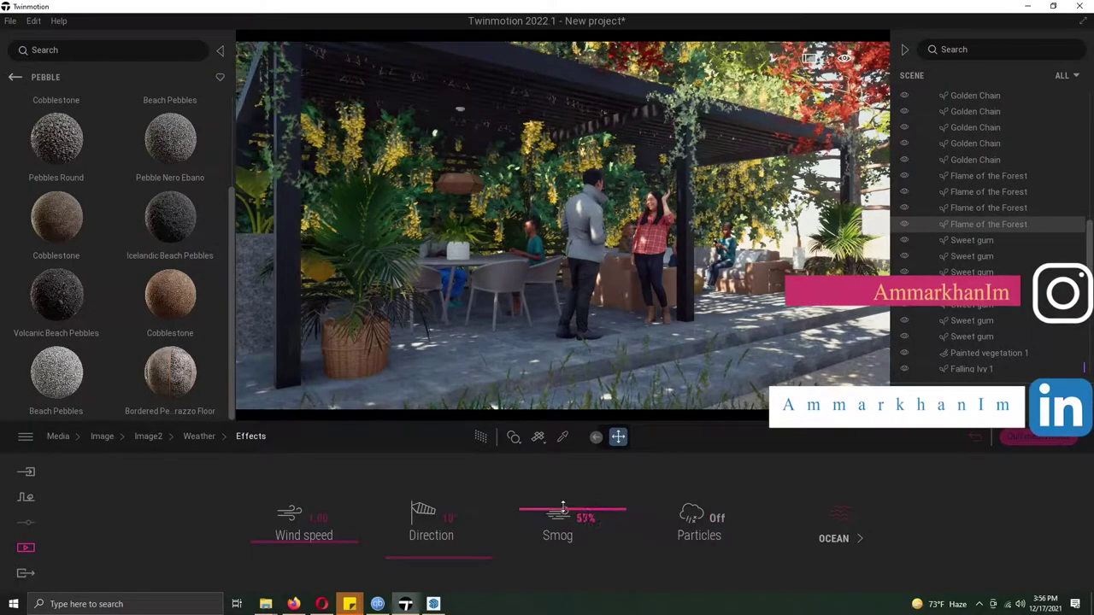
pyautogui.moveTo(563, 508); pyautogui.dragTo(565, 515)
pyautogui.click(153, 437)
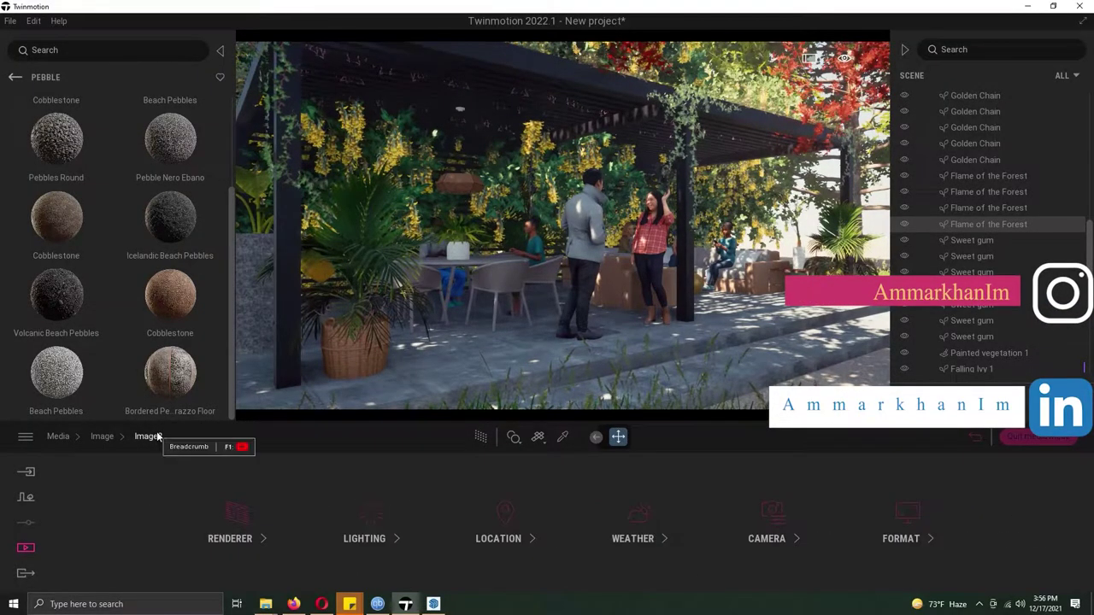
pyautogui.click(102, 436)
# Reposition a Golden Chain tree behind the pergola and duplicate another one beside the lounge seating.
pyautogui.click(285, 310)
pyautogui.click(537, 297)
pyautogui.moveTo(538, 297); pyautogui.dragTo(498, 292)
pyautogui.click(754, 176)
pyautogui.click(804, 213)
pyautogui.keyDown('ctrl'); pyautogui.moveTo(794, 257); pyautogui.dragTo(837, 274); pyautogui.keyUp('ctrl')
pyautogui.click(510, 373)
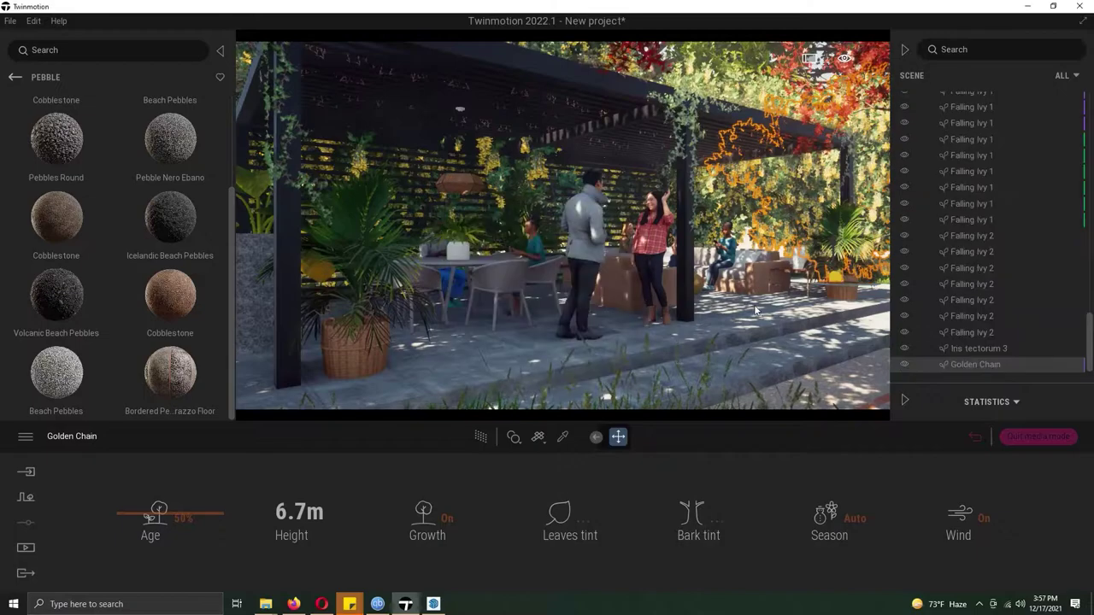
# Set the color filter type of Image2 to Cine 10.
pyautogui.click(25, 548)
pyautogui.click(297, 501)
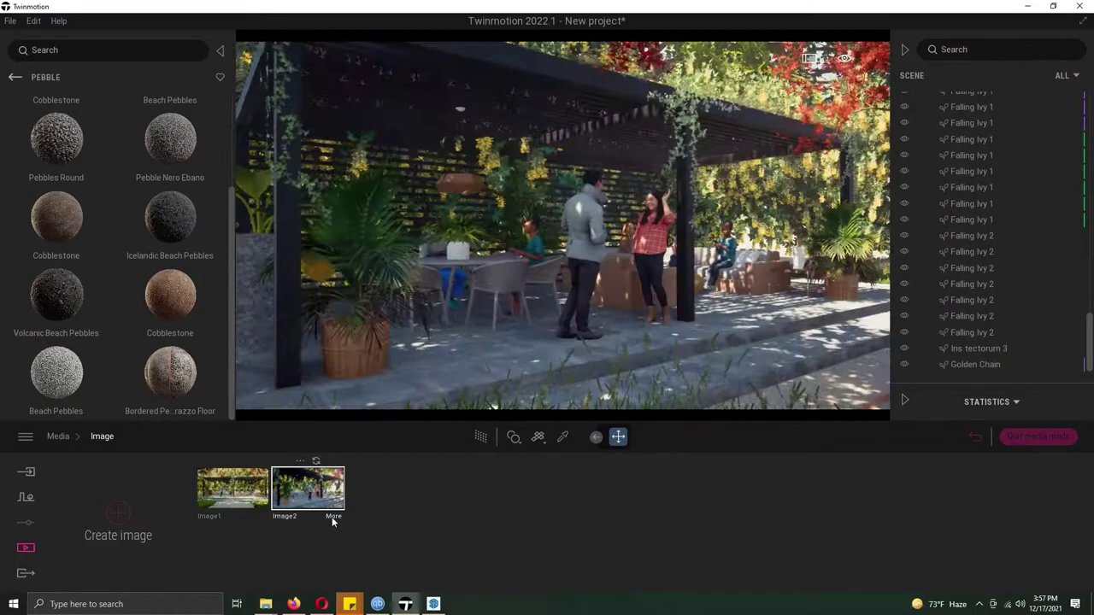
pyautogui.click(333, 516)
pyautogui.click(832, 519)
pyautogui.click(462, 512)
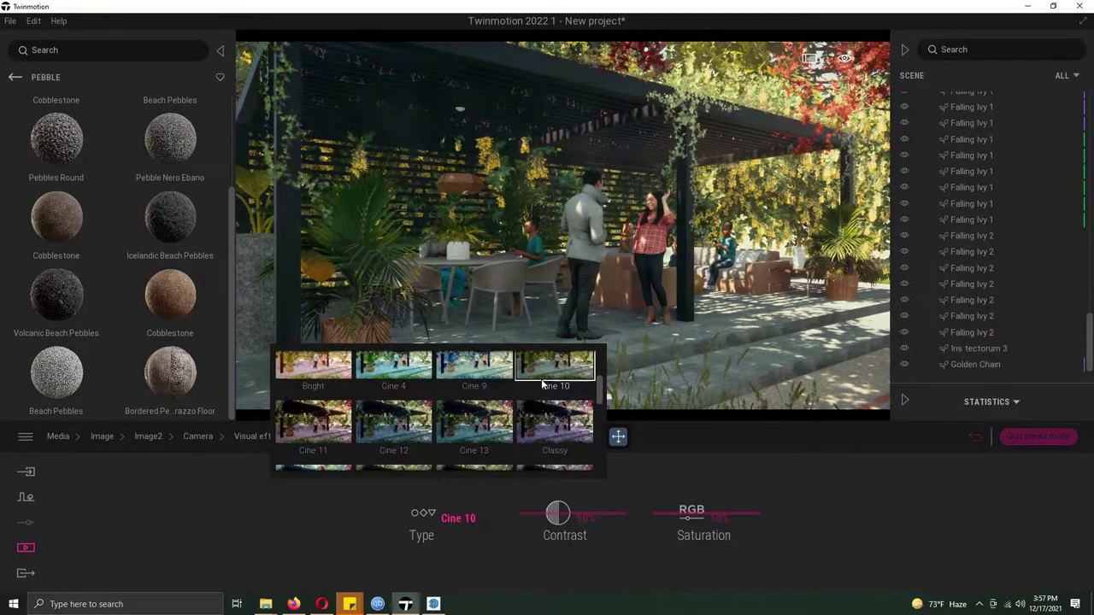
pyautogui.click(475, 446)
# Create a third image facing the lounge seating and frame it closer on the seated people.
pyautogui.click(25, 547)
pyautogui.click(120, 514)
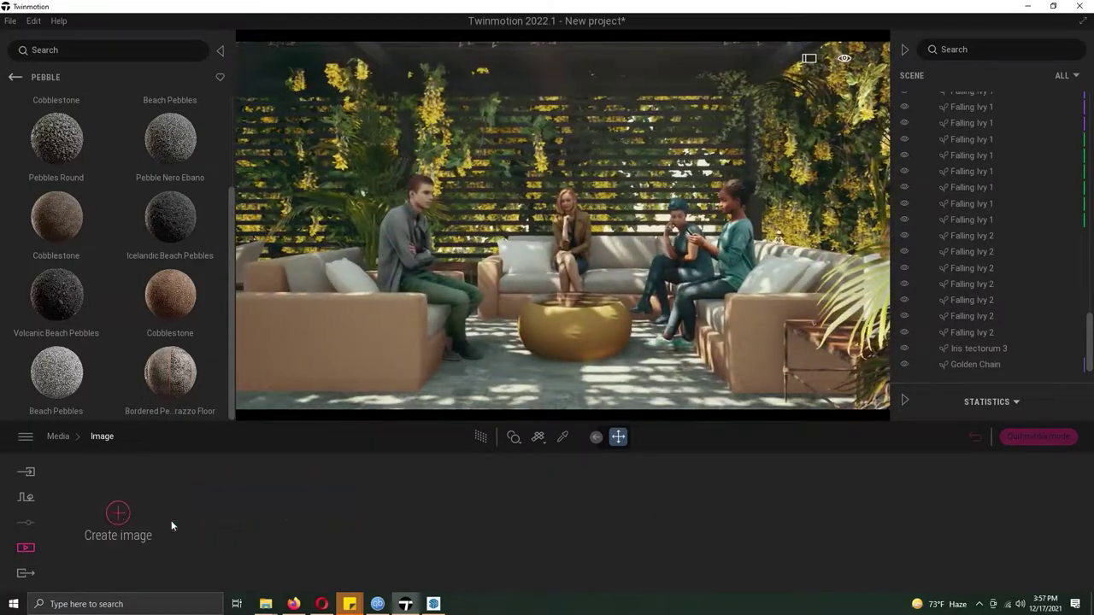
pyautogui.click(764, 534)
pyautogui.scroll(2, 367, 352)
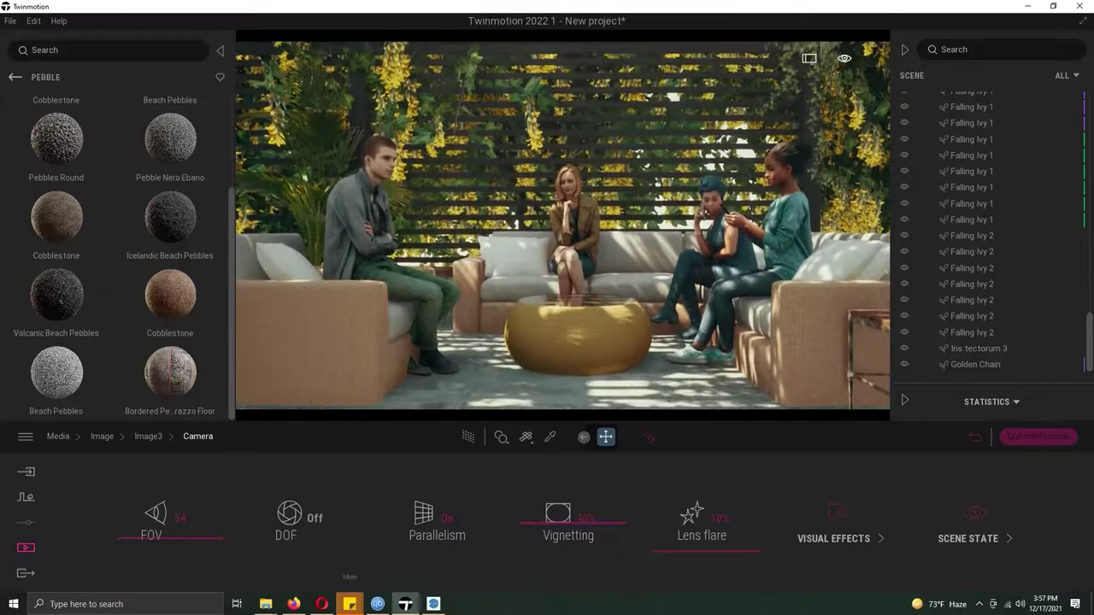
# Open the selection of images for export.
pyautogui.click(162, 440)
pyautogui.click(26, 572)
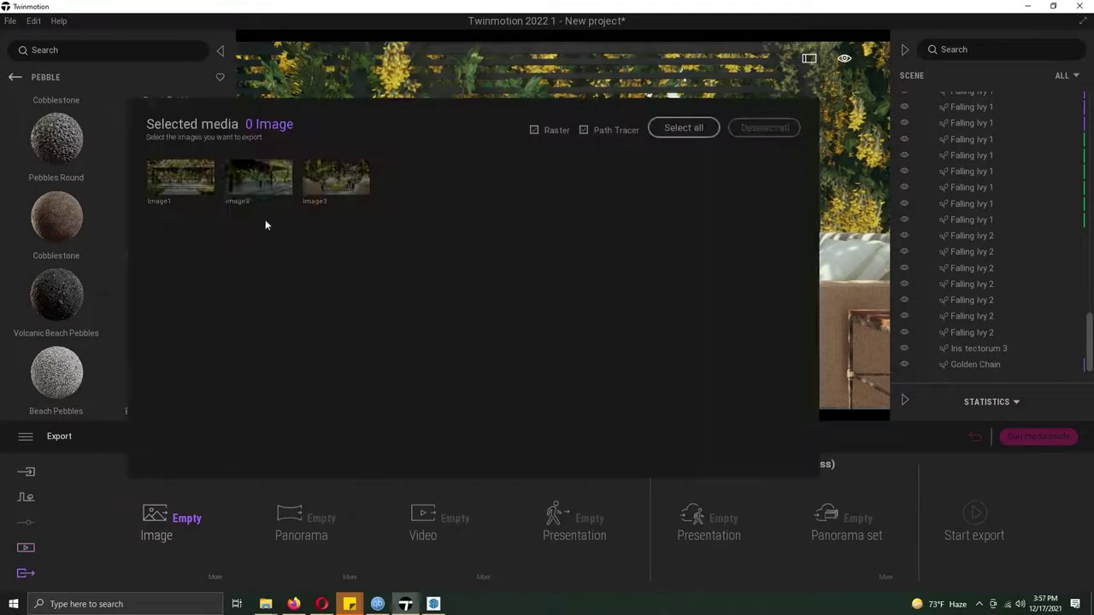